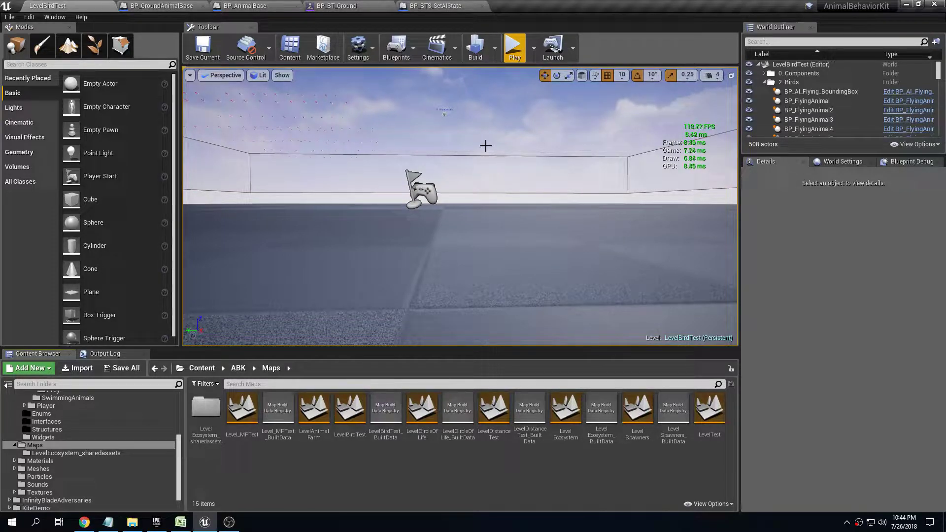
- Open the BP_BT_Ground behavior tree and examine the Check the AI State selector with its BP_BTS_SetAIState service
{"action": "left_click", "coordinate": [351, 5]}
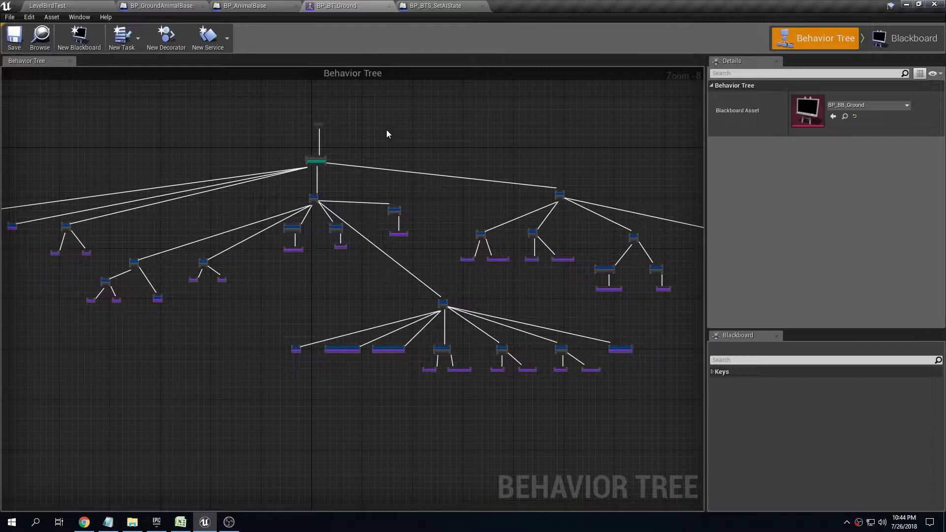
{"action": "right_click_drag", "start_coordinate": [387, 133], "coordinate": [440, 129]}
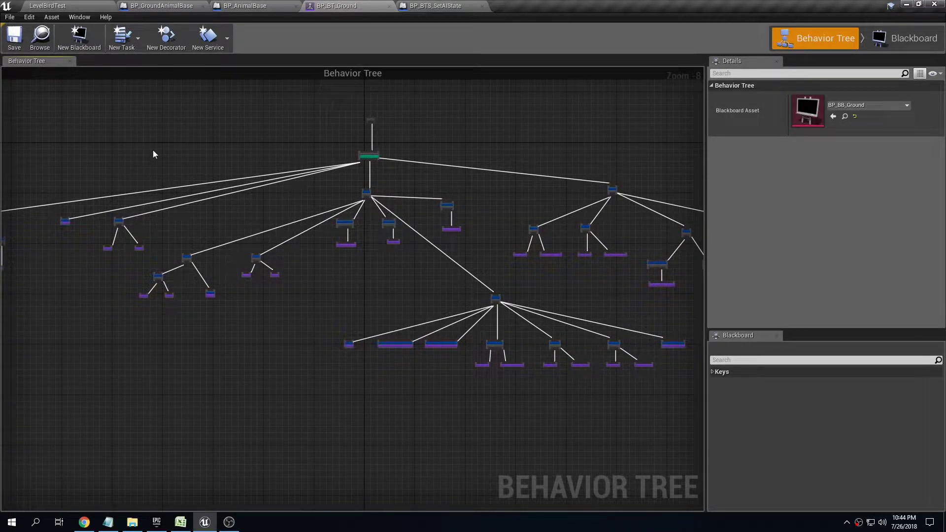
{"action": "right_click_drag", "start_coordinate": [153, 154], "coordinate": [201, 156]}
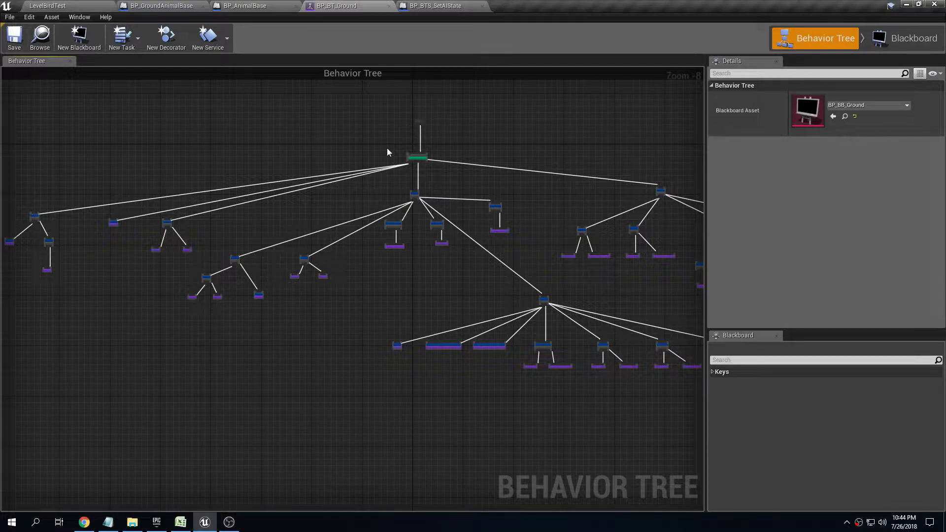
{"action": "scroll", "coordinate": [388, 144], "scroll_direction": "up", "scroll_amount": 3}
{"action": "scroll", "coordinate": [387, 148], "scroll_direction": "up", "scroll_amount": 1}
{"action": "scroll", "coordinate": [435, 165], "scroll_direction": "up", "scroll_amount": 1}
{"action": "right_click_drag", "start_coordinate": [436, 165], "coordinate": [332, 191]}
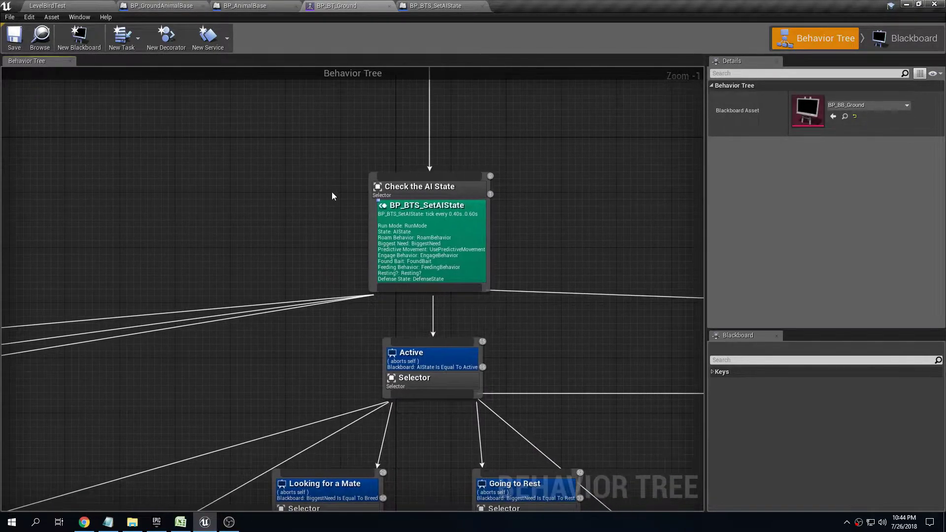
{"action": "scroll", "coordinate": [288, 284], "scroll_direction": "down", "scroll_amount": 2}
- Examine the ground behavior tree's branches from Inactive through Active and its Roaming options to Engaged
{"action": "right_click_drag", "start_coordinate": [270, 320], "coordinate": [532, 185]}
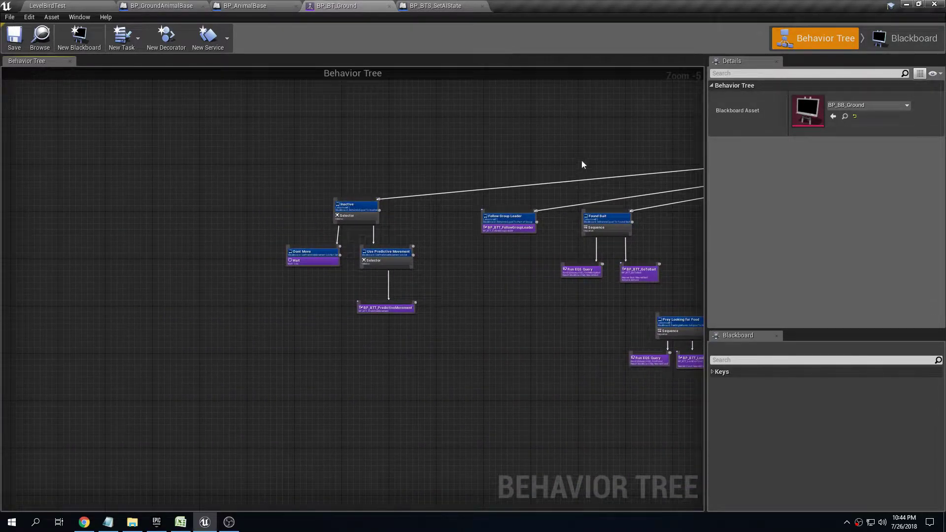
{"action": "right_click_drag", "start_coordinate": [583, 163], "coordinate": [223, 174]}
{"action": "right_click_drag", "start_coordinate": [474, 243], "coordinate": [168, 172]}
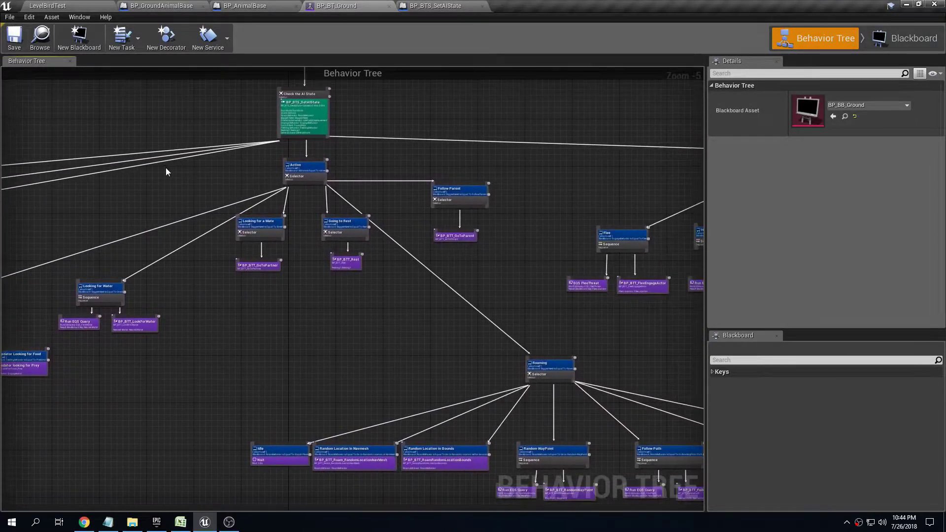
{"action": "right_click_drag", "start_coordinate": [551, 160], "coordinate": [258, 177]}
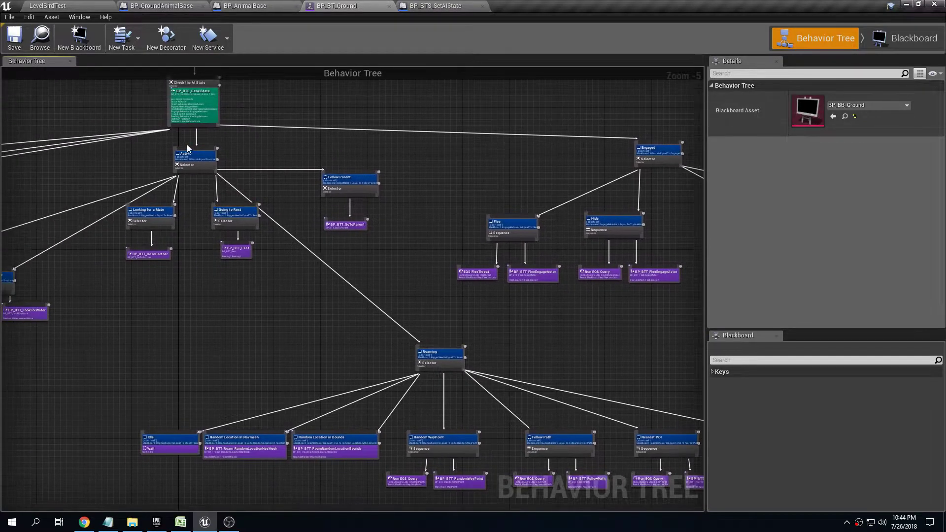
{"action": "right_click_drag", "start_coordinate": [443, 386], "coordinate": [382, 289]}
{"action": "right_click_drag", "start_coordinate": [586, 261], "coordinate": [503, 302]}
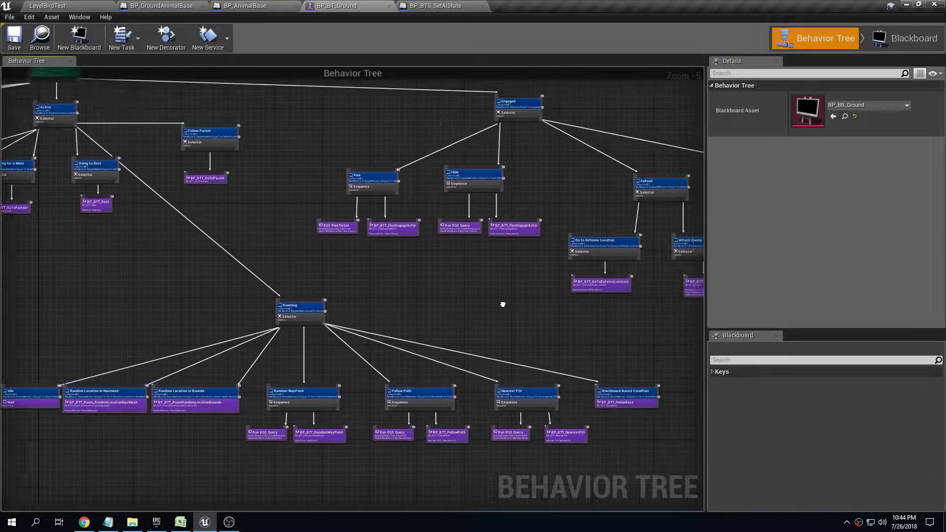
{"action": "right_click_drag", "start_coordinate": [448, 188], "coordinate": [283, 254]}
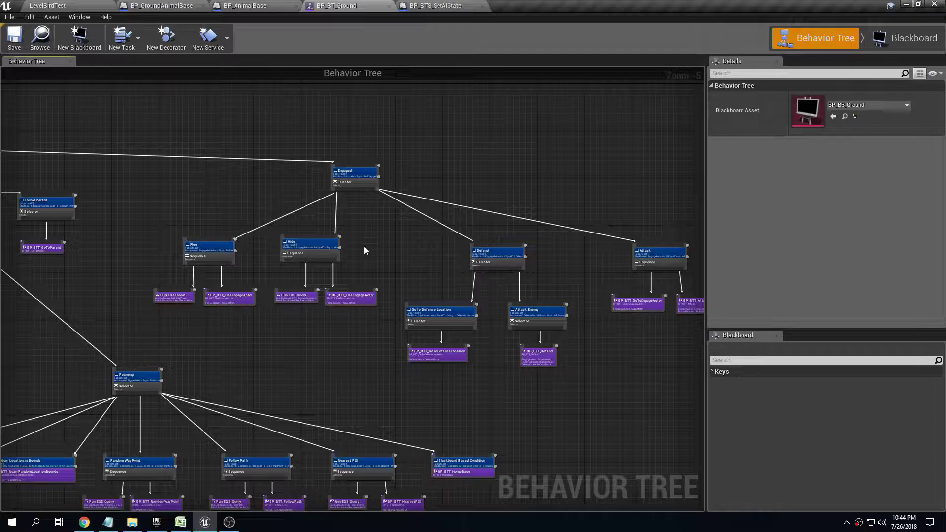
- Inspect the Flee, Hide, Defend and Attack branches under Engaged, and return to the BP_BTS_SetAIState service node
{"action": "right_click_drag", "start_coordinate": [212, 246], "coordinate": [179, 223]}
{"action": "scroll", "coordinate": [179, 223], "scroll_direction": "up", "scroll_amount": 2}
{"action": "right_click_drag", "start_coordinate": [576, 212], "coordinate": [279, 169]}
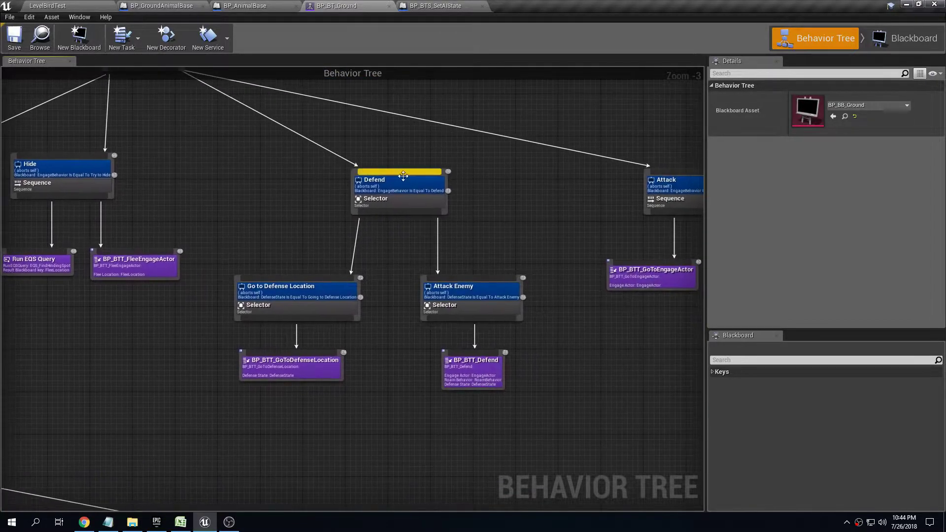
{"action": "right_click_drag", "start_coordinate": [562, 182], "coordinate": [396, 151]}
{"action": "scroll", "coordinate": [450, 262], "scroll_direction": "down", "scroll_amount": 2}
{"action": "scroll", "coordinate": [209, 162], "scroll_direction": "down", "scroll_amount": 3}
{"action": "right_click_drag", "start_coordinate": [209, 163], "coordinate": [575, 176]}
{"action": "scroll", "coordinate": [429, 176], "scroll_direction": "up", "scroll_amount": 4}
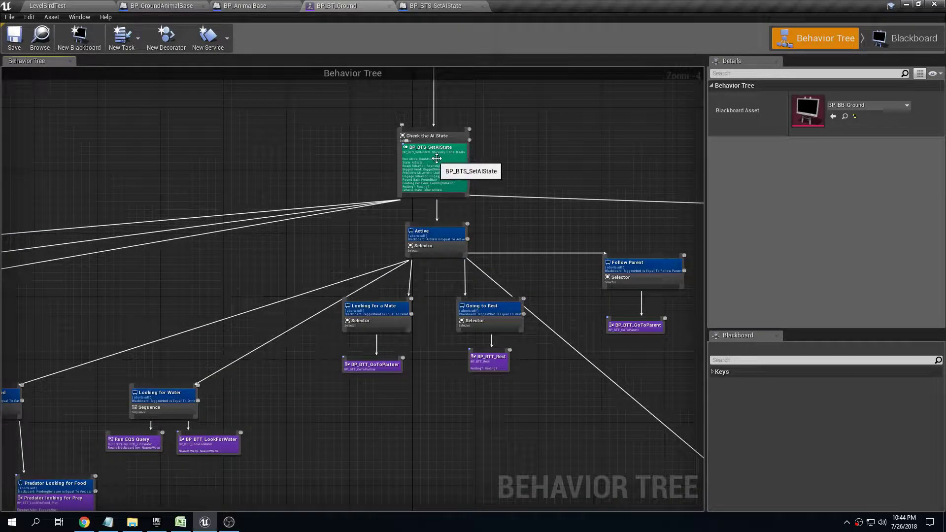
- Open the BP_BTS_SetAIState blueprint and bring the whole EventCheckPlayerDistance chain of its event graph into view
{"action": "left_click", "coordinate": [427, 6]}
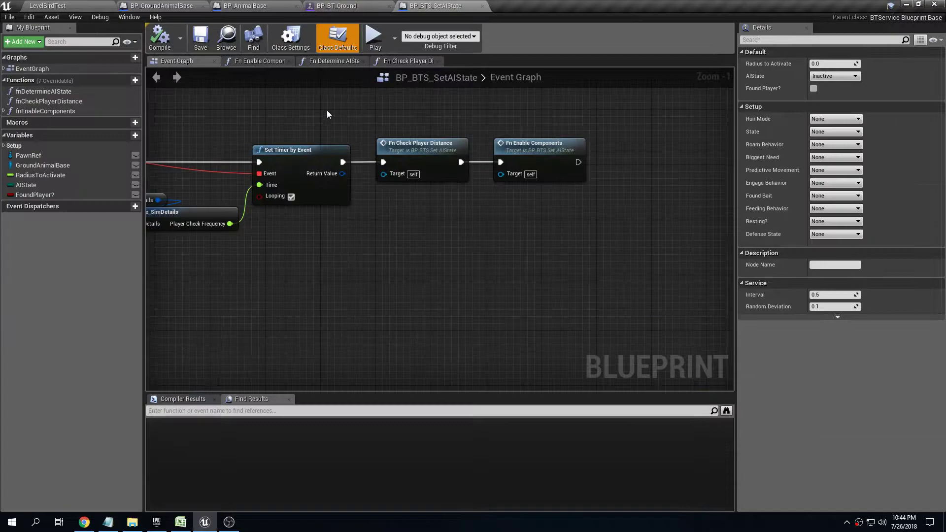
{"action": "scroll", "coordinate": [295, 118], "scroll_direction": "down", "scroll_amount": 2}
{"action": "right_click_drag", "start_coordinate": [267, 126], "coordinate": [450, 171]}
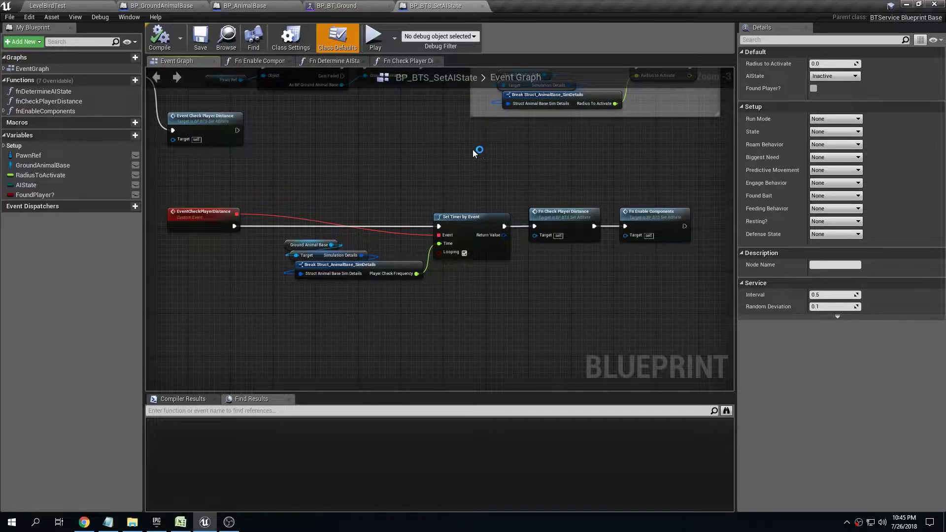
- Select the Set Timer by Event node with its Player Check Frequency input nodes, and inspect the function calls that follow
{"action": "left_click", "coordinate": [481, 226]}
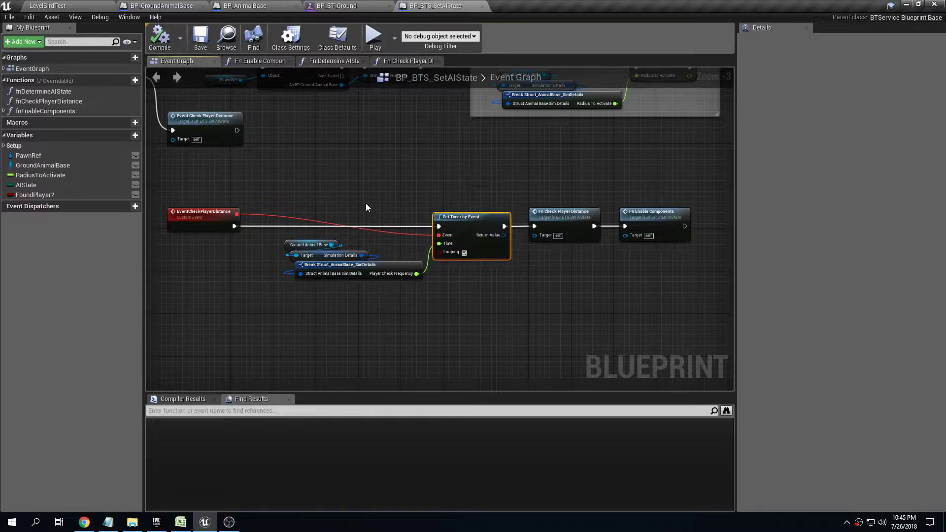
{"action": "left_click_drag", "start_coordinate": [311, 161], "coordinate": [329, 296], "text": "shift"}
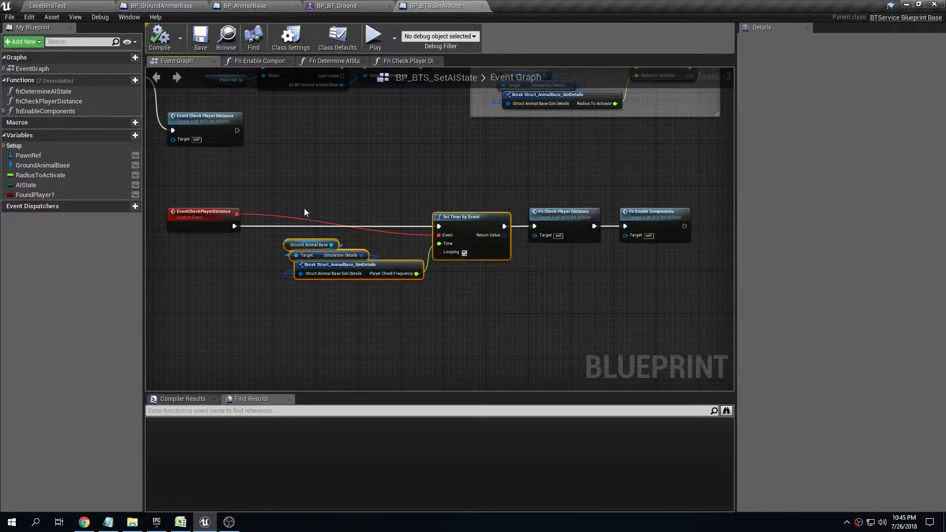
{"action": "right_click_drag", "start_coordinate": [369, 193], "coordinate": [382, 159]}
{"action": "scroll", "coordinate": [401, 265], "scroll_direction": "up", "scroll_amount": 3}
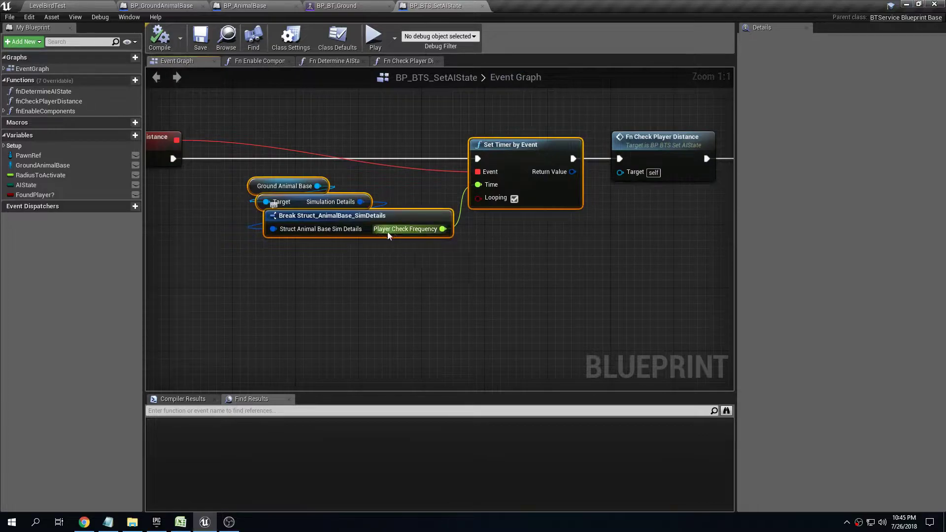
{"action": "right_click_drag", "start_coordinate": [487, 242], "coordinate": [473, 273]}
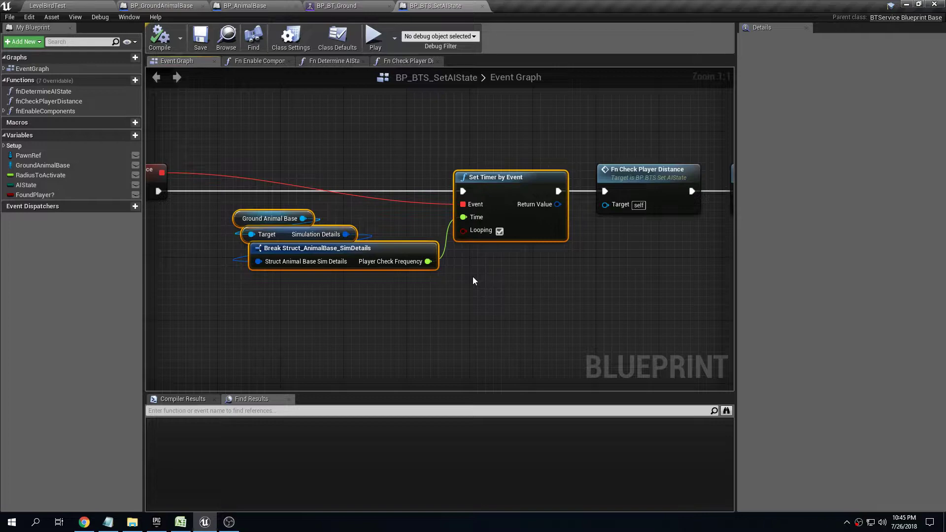
{"action": "right_click_drag", "start_coordinate": [564, 120], "coordinate": [316, 141]}
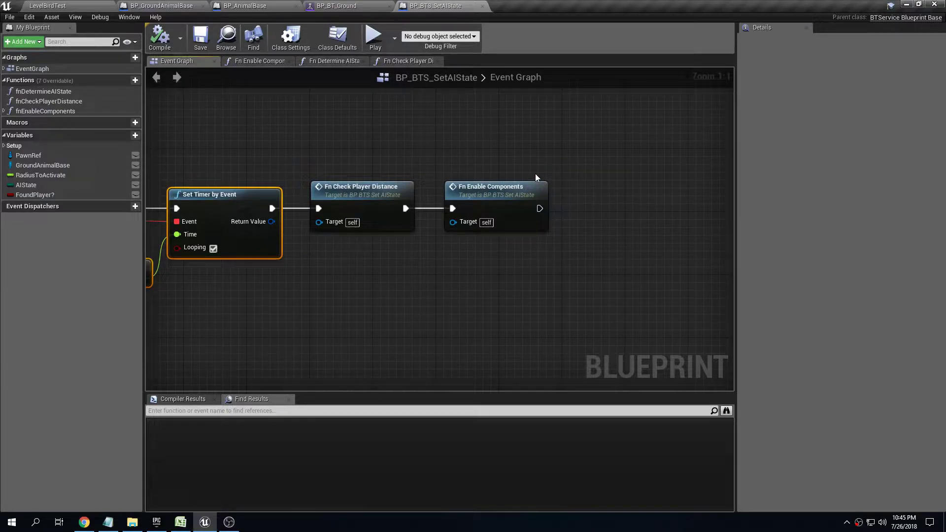
{"action": "right_click_drag", "start_coordinate": [433, 164], "coordinate": [605, 183]}
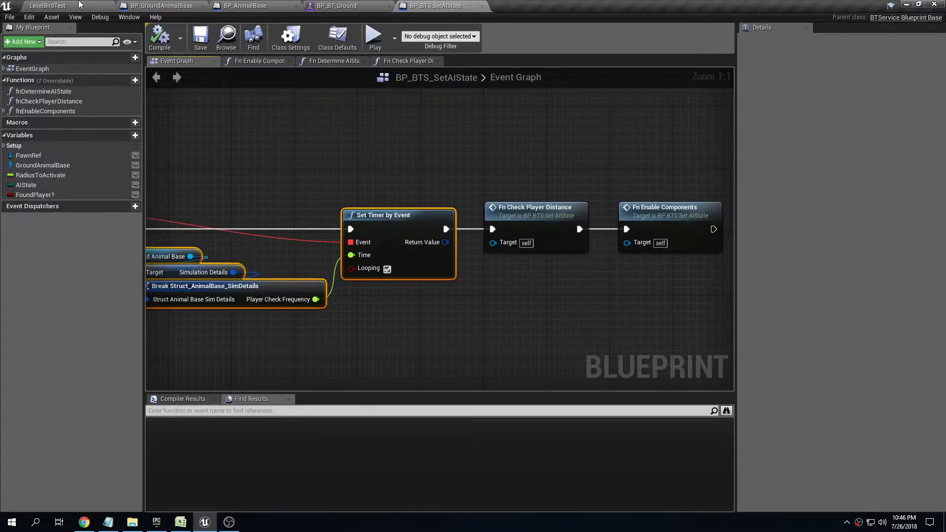
- Return to the LevelBirdTest level and select the BP_FlyingAnimal actor to view its settings and the birds
{"action": "left_click", "coordinate": [79, 4]}
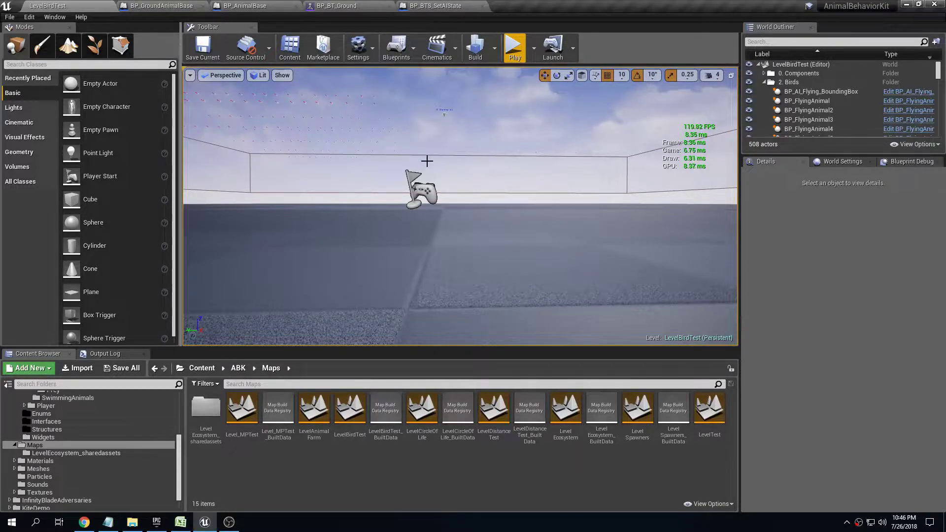
{"action": "right_click", "coordinate": [457, 180]}
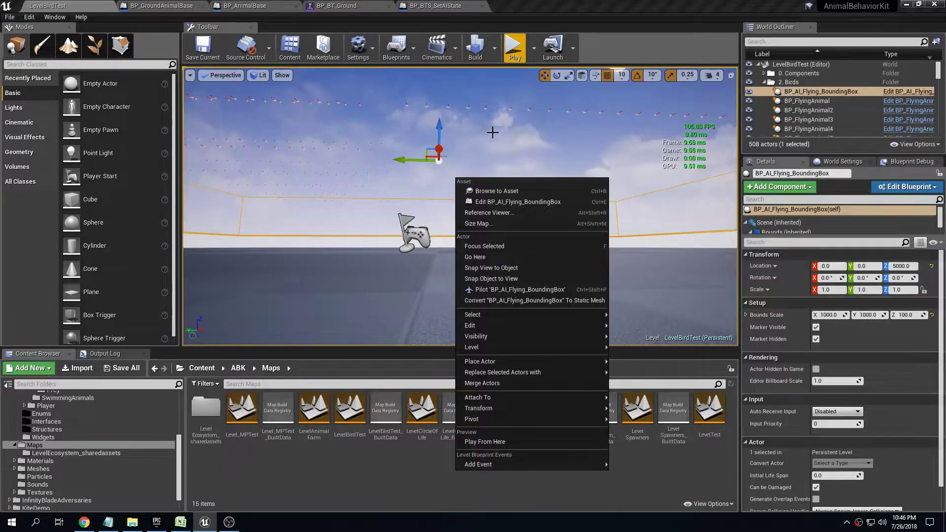
{"action": "left_click", "coordinate": [808, 101]}
{"action": "mouse_move", "coordinate": [547, 172]}
{"action": "right_mouse_down"}
{"action": "mouse_move", "coordinate": [547, 181]}
{"action": "mouse_move", "coordinate": [561, 168]}
{"action": "right_mouse_up"}
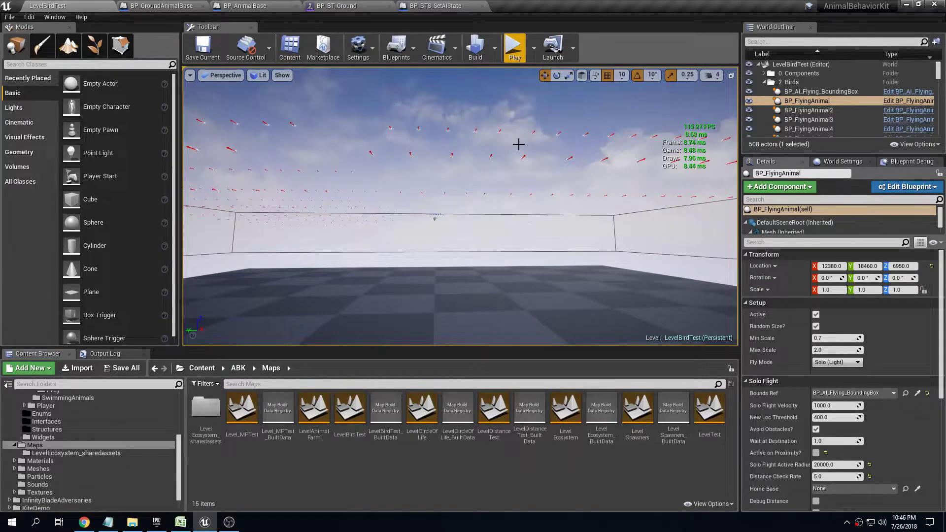
{"action": "right_click_drag", "start_coordinate": [561, 167], "coordinate": [561, 190]}
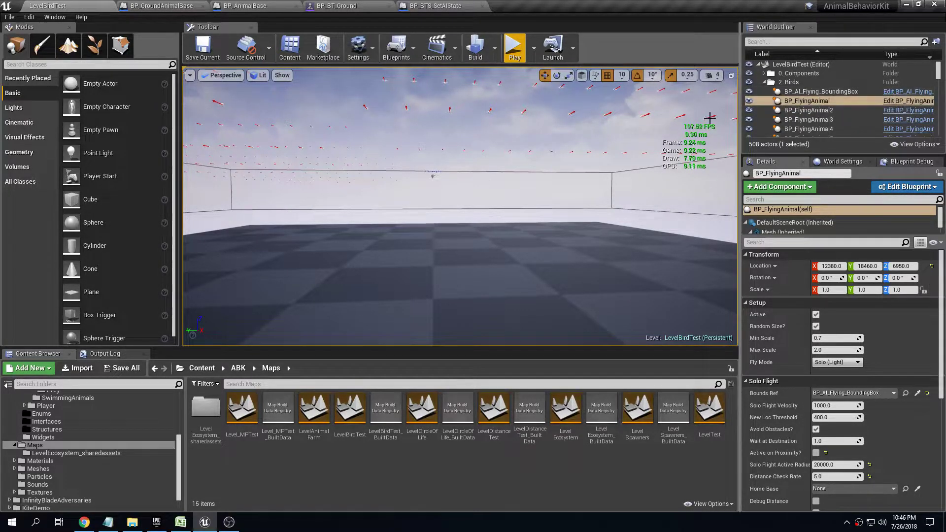
- Go to the end of the actor list and select BP_FlyingAnimal500, followed by BP_FlyingAnimal499
{"action": "left_click", "coordinate": [821, 103]}
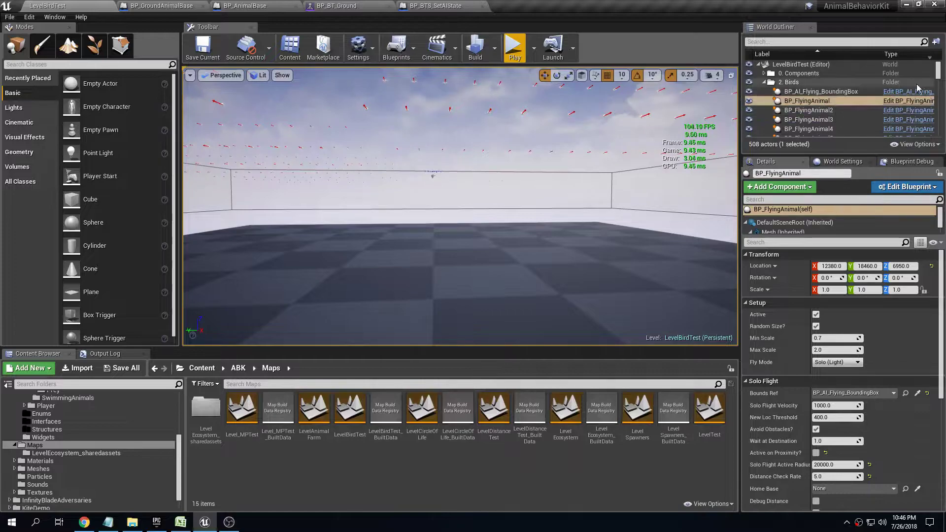
{"action": "left_click_drag", "start_coordinate": [940, 73], "coordinate": [939, 130]}
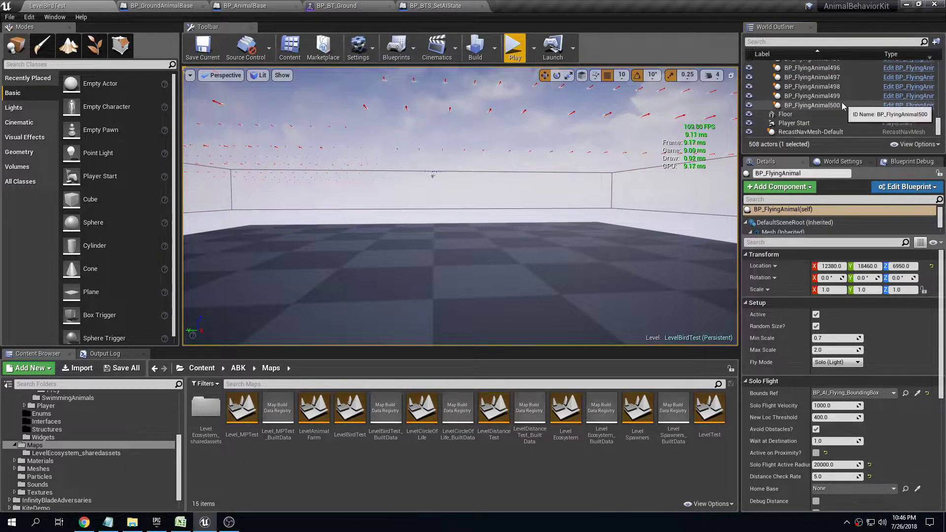
{"action": "left_click", "coordinate": [808, 105]}
{"action": "right_click_drag", "start_coordinate": [569, 130], "coordinate": [297, 143]}
{"action": "left_click", "coordinate": [812, 96]}
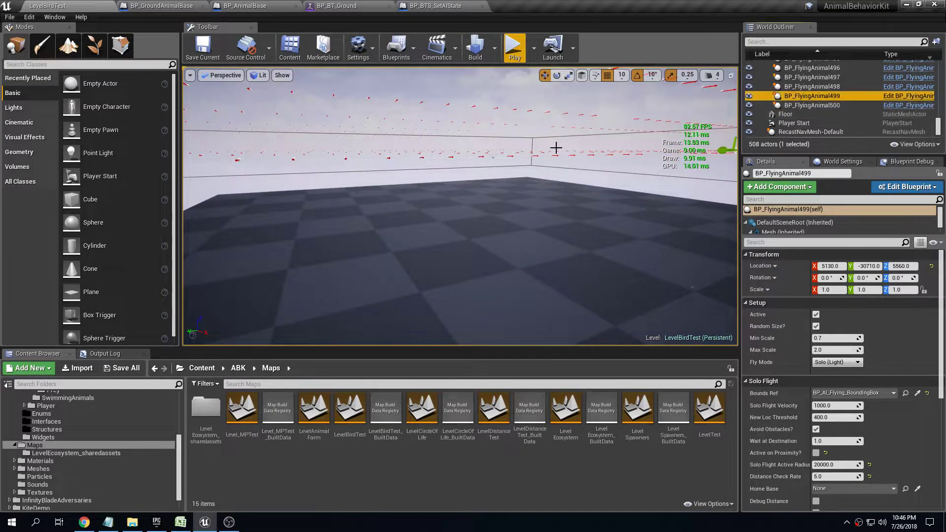
- Focus on BP_FlyingAnimal499 and fly through the level to examine the flock inside its bounding box
{"action": "key", "text": "f"}
{"action": "key", "text": "w"}
{"action": "right_click_drag", "start_coordinate": [542, 145], "coordinate": [444, 174]}
{"action": "key", "text": "s"}
{"action": "key", "text": "w"}
{"action": "key", "text": "e"}
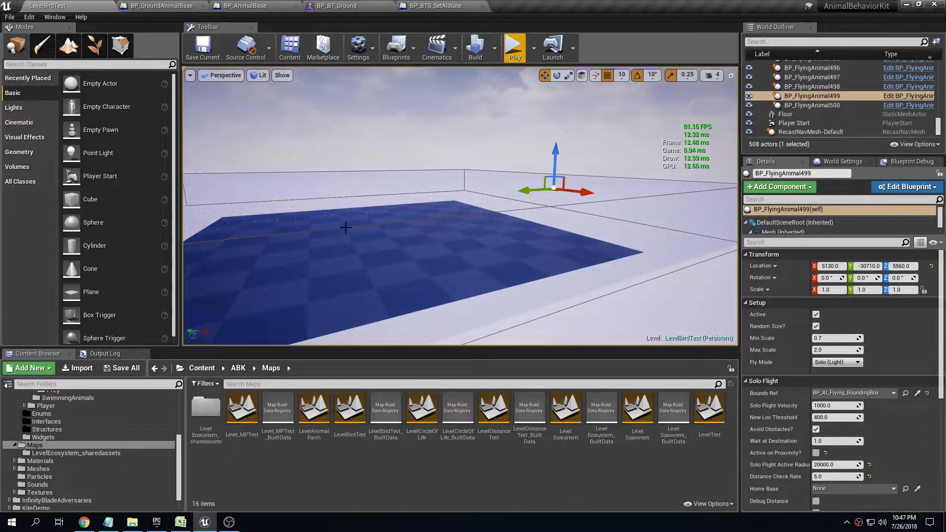
{"action": "key", "text": "w"}
{"action": "mouse_move", "coordinate": [647, 146]}
{"action": "right_mouse_down"}
{"action": "mouse_move", "coordinate": [616, 135]}
{"action": "mouse_move", "coordinate": [552, 138]}
{"action": "mouse_move", "coordinate": [647, 146]}
{"action": "right_mouse_up"}
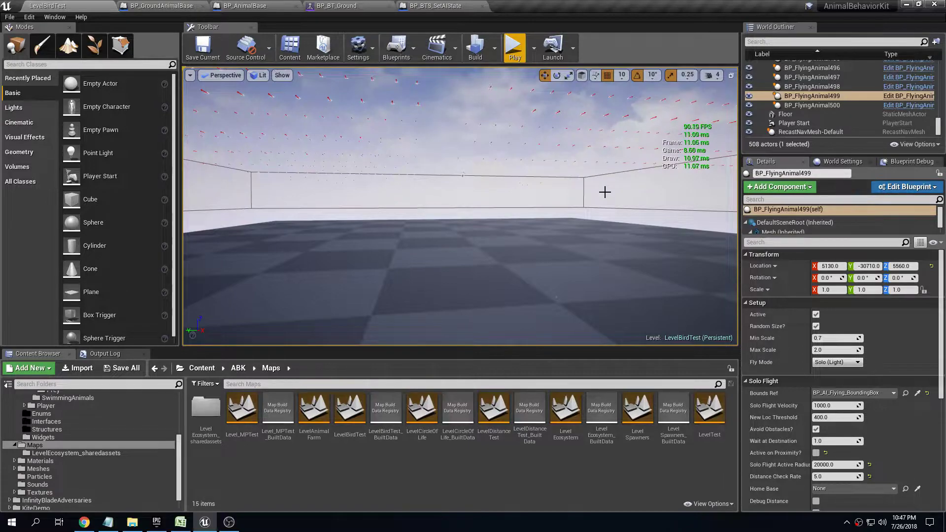
{"action": "right_click_drag", "start_coordinate": [605, 192], "coordinate": [588, 196]}
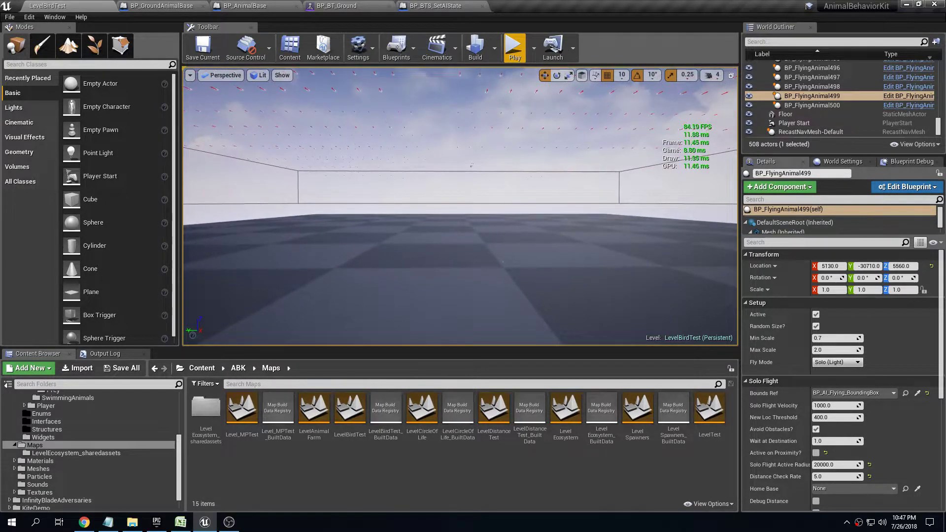
{"action": "key", "text": "w"}
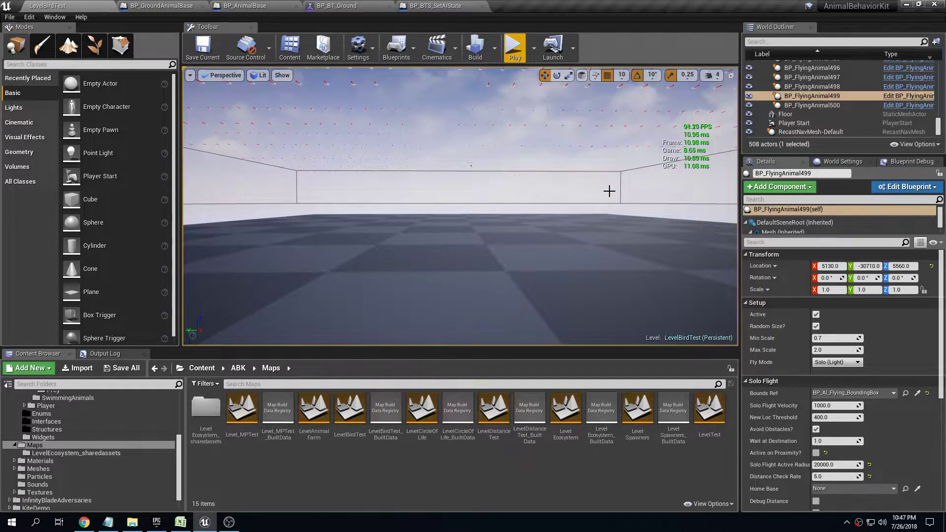
- Play the bird test level in full screen and toggle the character's aim mode while watching the flying birds
{"action": "left_click", "coordinate": [515, 48]}
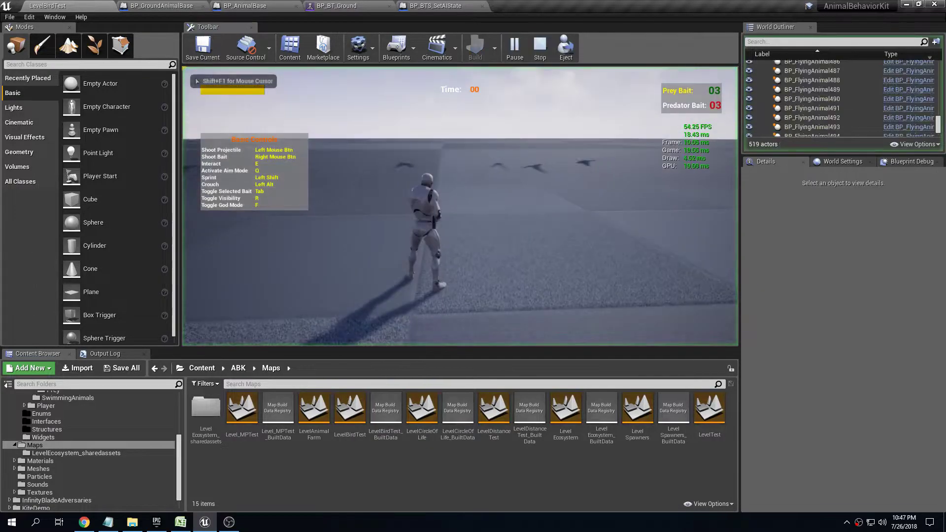
{"action": "key", "text": "F11"}
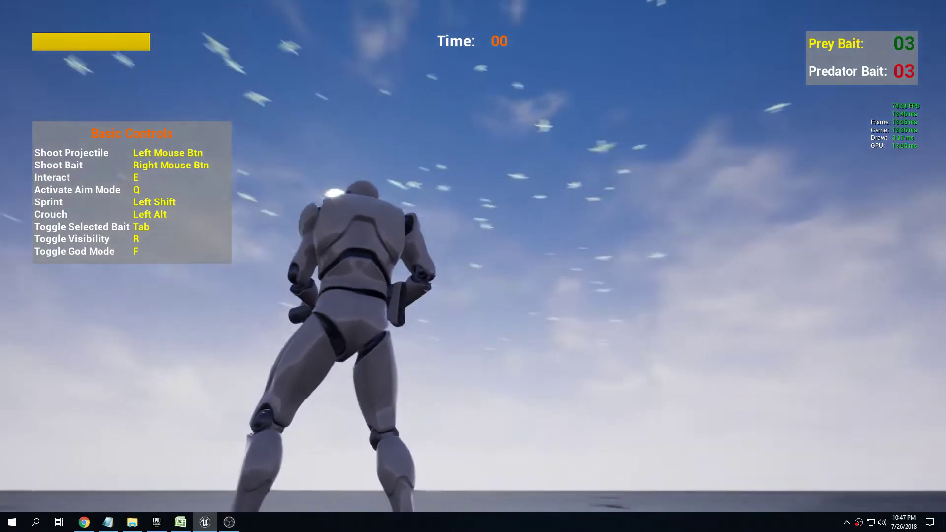
{"action": "key", "text": "q"}
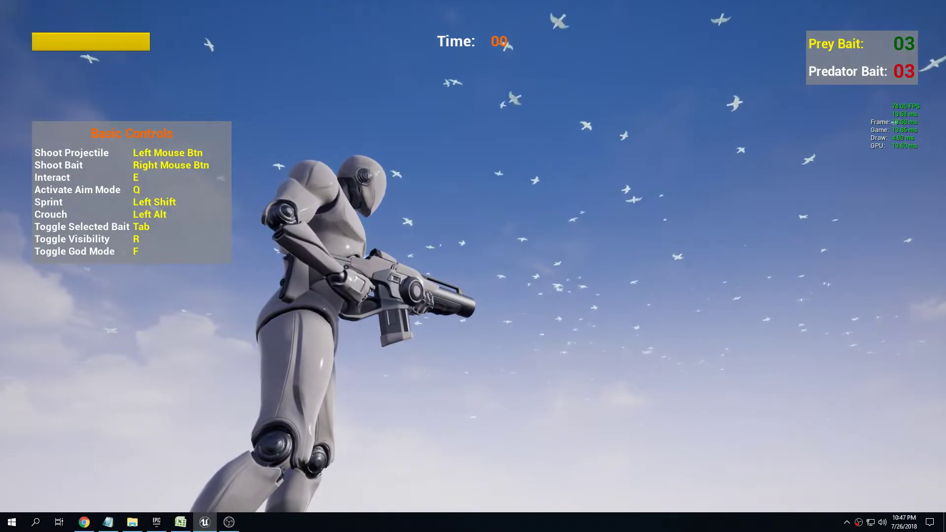
{"action": "key", "text": "q"}
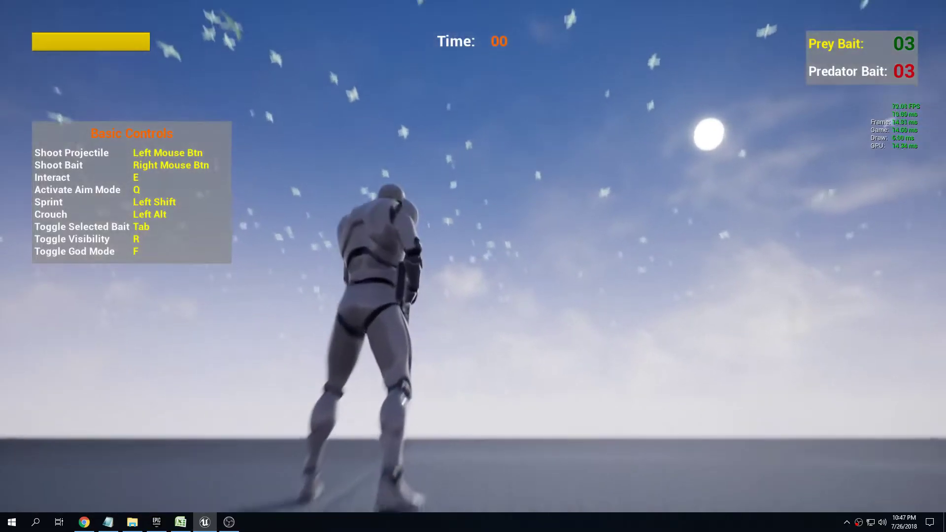
{"action": "key", "text": "q"}
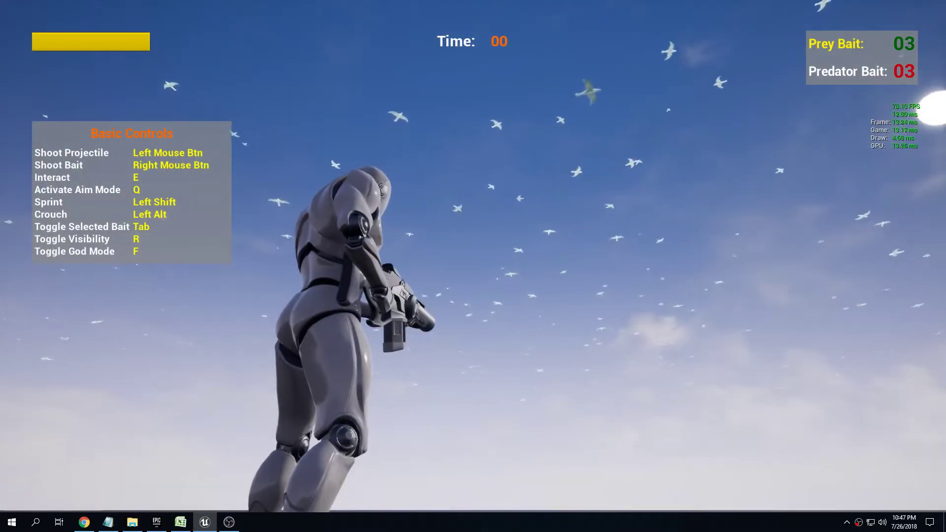
- Toggle the character's aim mode once more and end the play session
{"action": "key", "text": "q"}
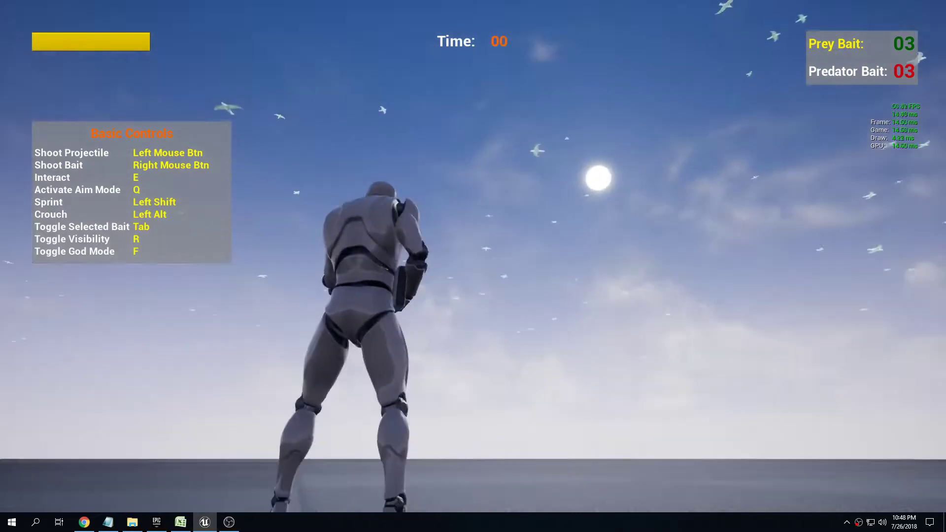
{"action": "key", "text": "Escape"}
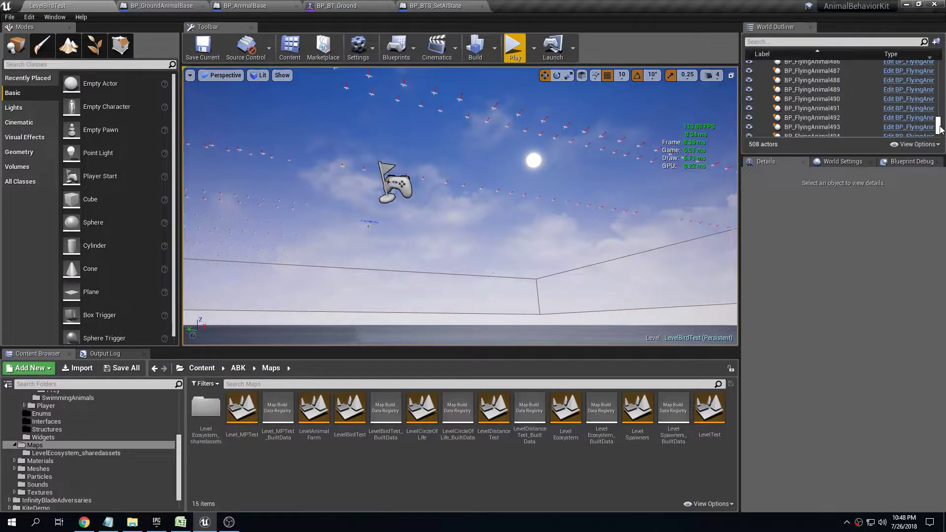
- Enable Active on Proximity? for all actors from BP_FlyingAnimal to BP_FlyingAnimal500 and save the level
{"action": "mouse_move", "coordinate": [940, 129]}
{"action": "left_mouse_down"}
{"action": "mouse_move", "coordinate": [942, 65]}
{"action": "mouse_move", "coordinate": [940, 126]}
{"action": "left_mouse_up"}
{"action": "left_click", "coordinate": [928, 101]}
{"action": "scroll", "coordinate": [845, 113], "scroll_direction": "down", "scroll_amount": 5}
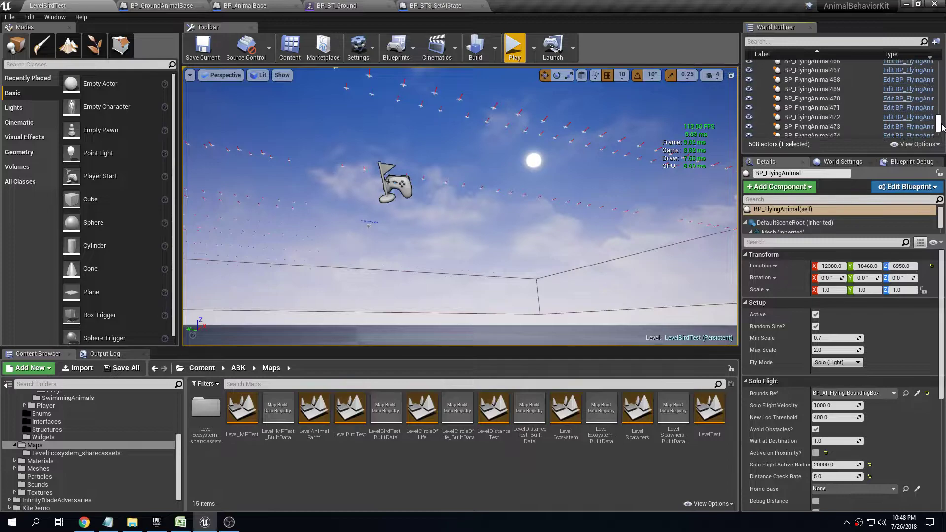
{"action": "left_click", "coordinate": [845, 133], "text": "shift"}
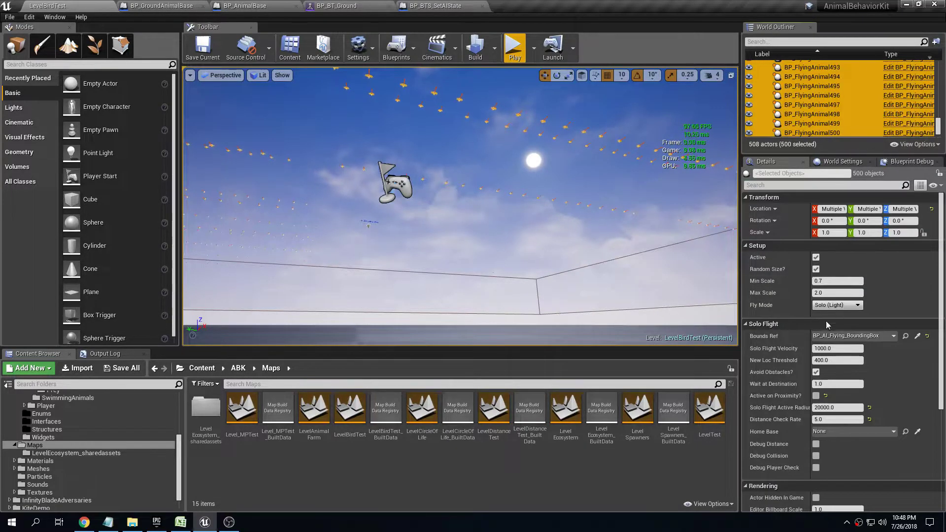
{"action": "left_click", "coordinate": [816, 397]}
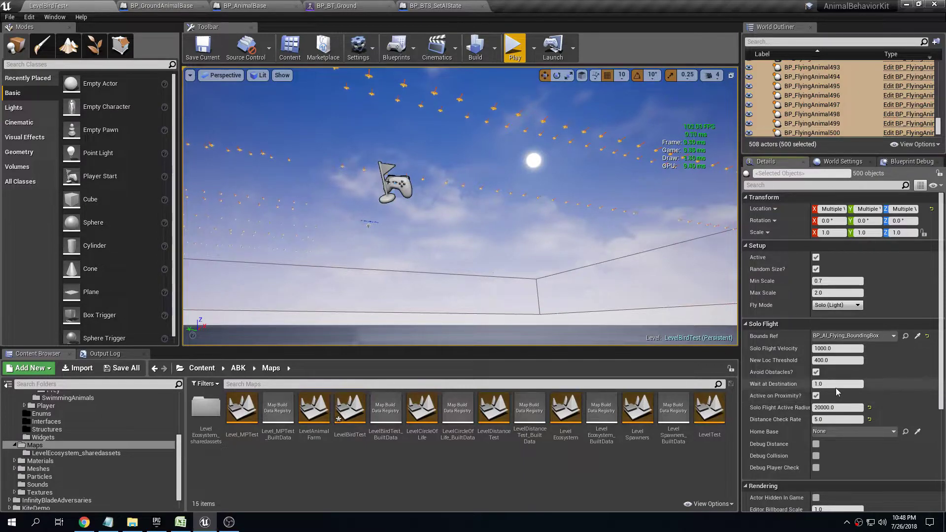
{"action": "left_click", "coordinate": [817, 419]}
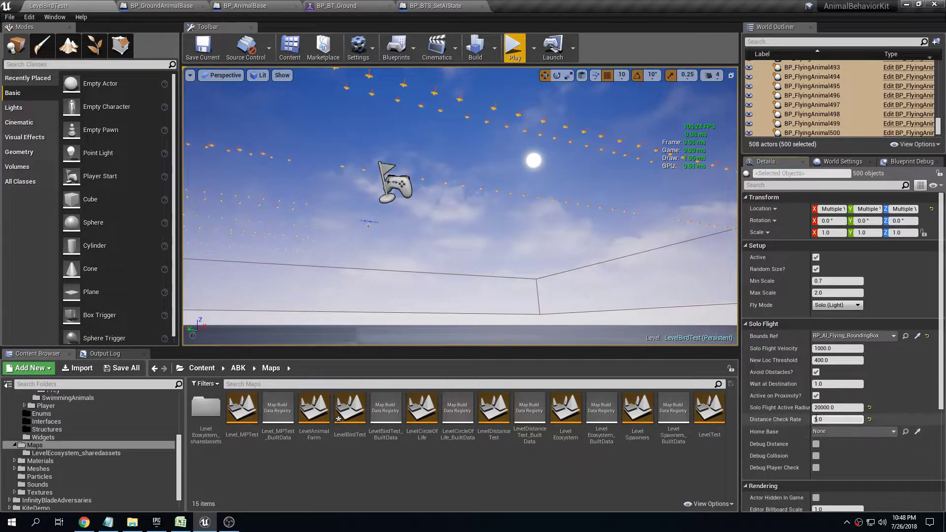
{"action": "left_click", "coordinate": [123, 370]}
{"action": "left_click", "coordinate": [569, 356]}
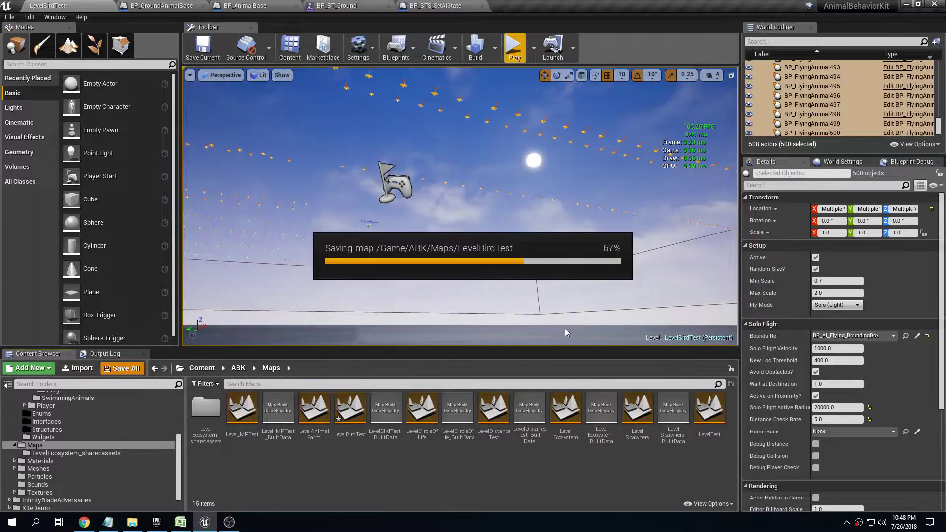
- Play the level in full screen, toggle aim mode while watching the birds, and return to the windowed view
{"action": "left_click", "coordinate": [513, 49]}
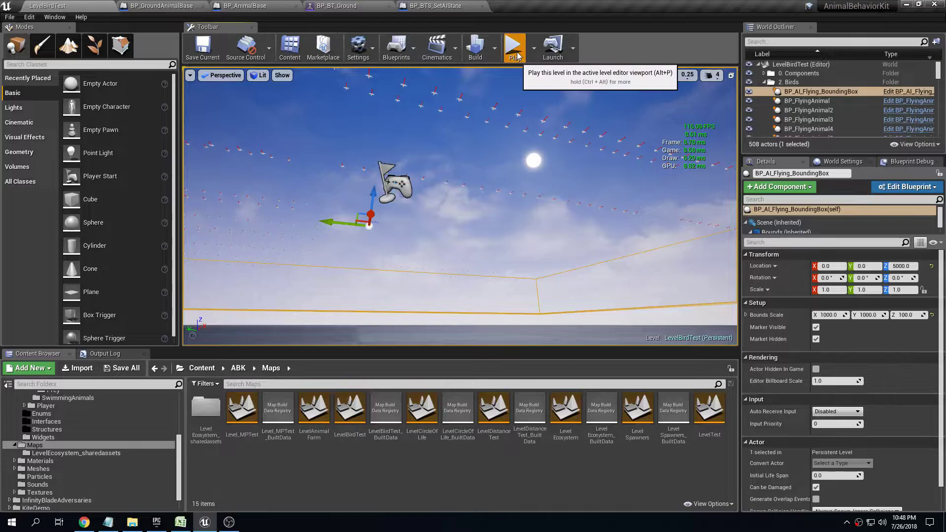
{"action": "key", "text": "F11"}
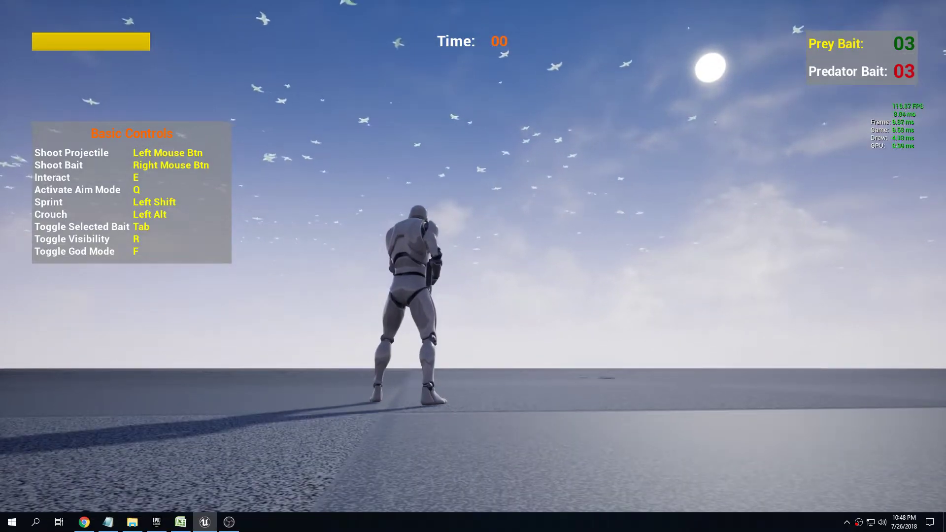
{"action": "key", "text": "q"}
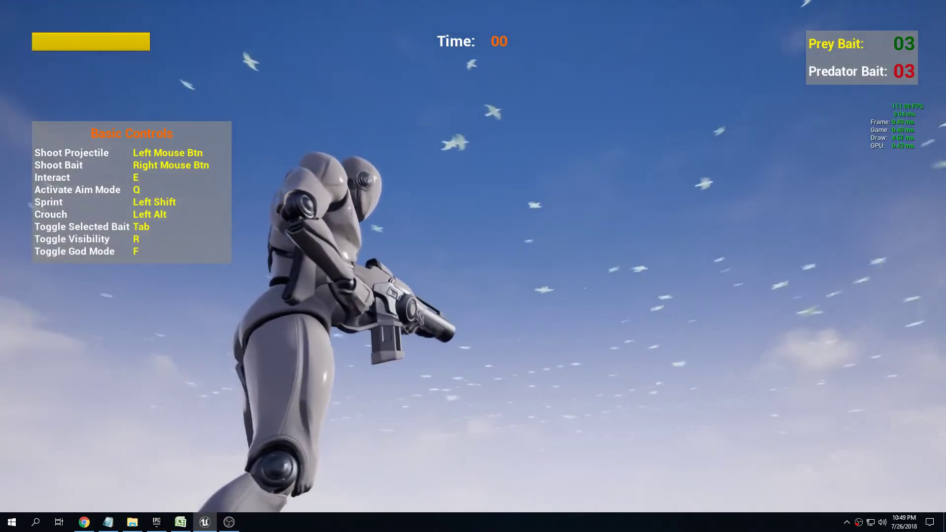
{"action": "key", "text": "q"}
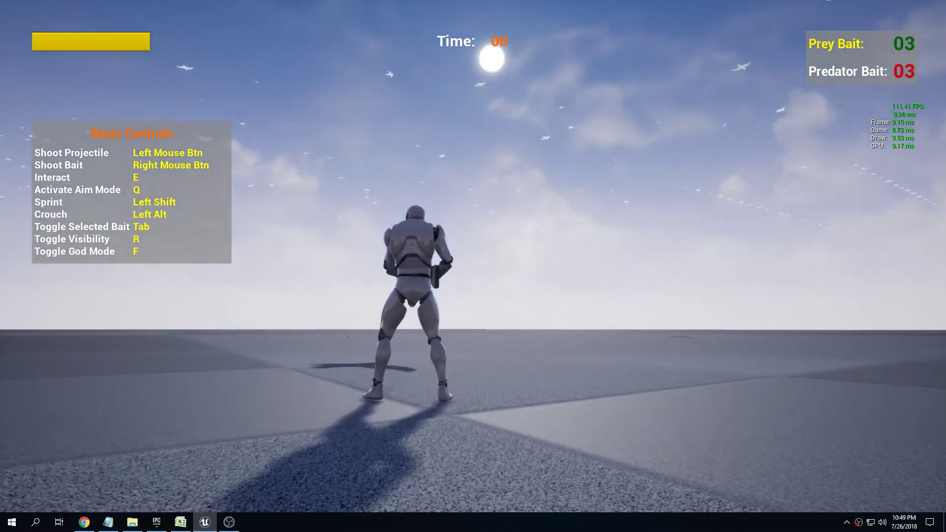
{"action": "key", "text": "F11"}
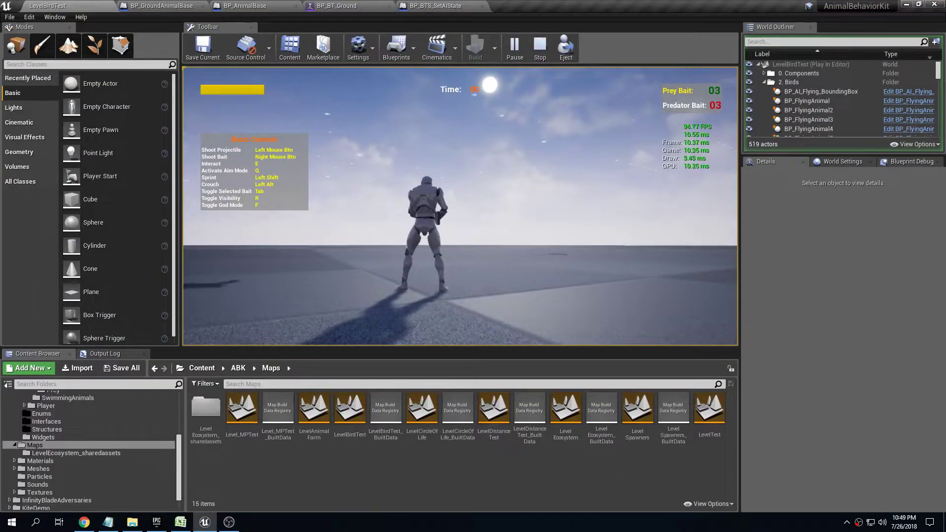
- Eject from the player controller and fly the camera over the level to examine the moving birds from above
{"action": "left_click", "coordinate": [566, 46]}
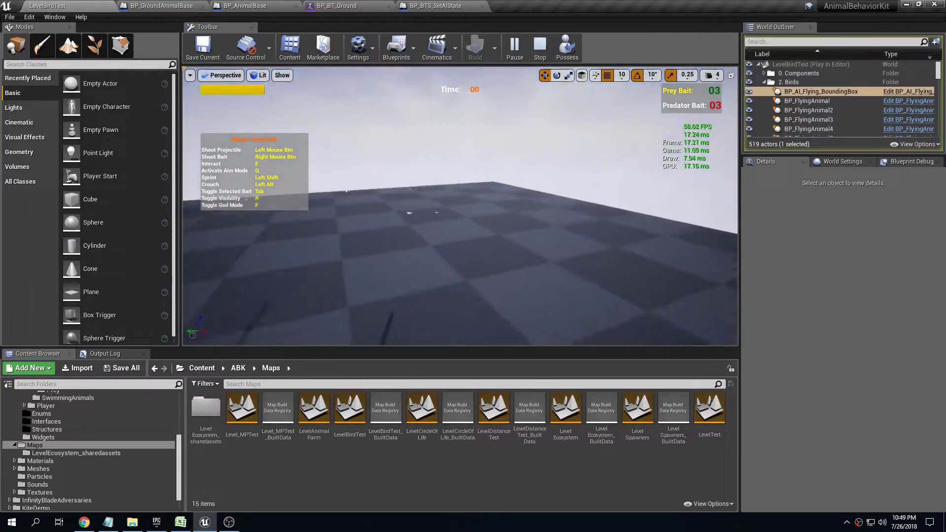
{"action": "right_click_drag", "start_coordinate": [460, 206], "coordinate": [615, 276]}
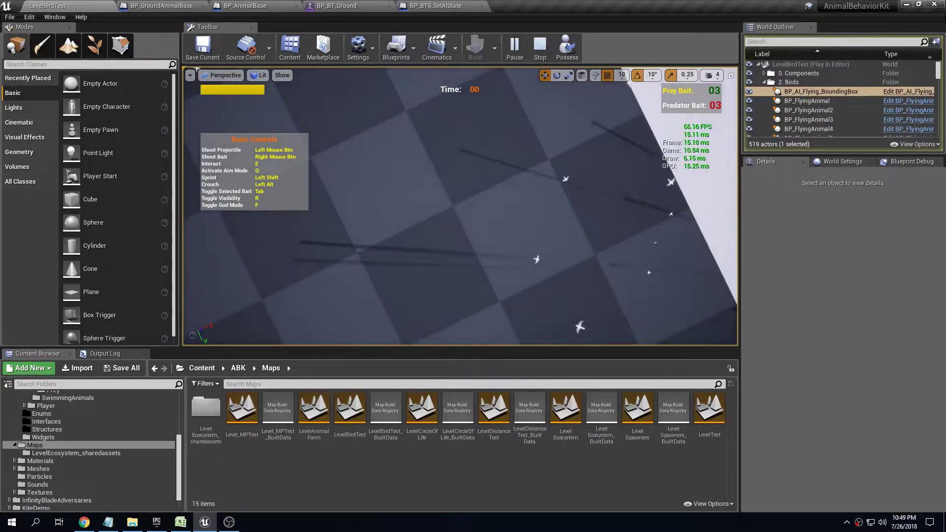
{"action": "right_click_drag", "start_coordinate": [460, 206], "coordinate": [316, 177]}
{"action": "right_click_drag", "start_coordinate": [460, 206], "coordinate": [316, 167]}
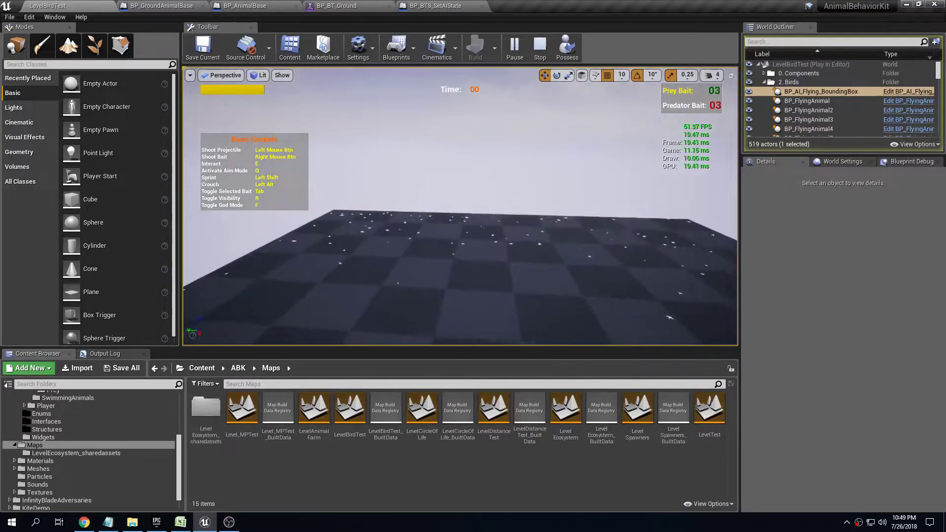
{"action": "right_click_drag", "start_coordinate": [460, 206], "coordinate": [460, 296]}
{"action": "key", "text": "w"}
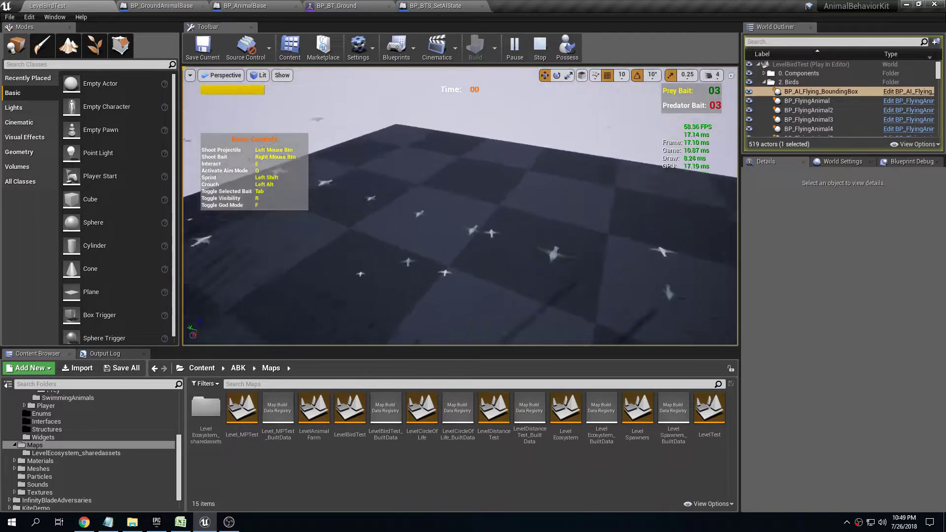
{"action": "key", "text": "w"}
{"action": "right_click_drag", "start_coordinate": [461, 206], "coordinate": [517, 241]}
{"action": "right_click_drag", "start_coordinate": [460, 206], "coordinate": [404, 187]}
{"action": "right_click_drag", "start_coordinate": [460, 206], "coordinate": [355, 197]}
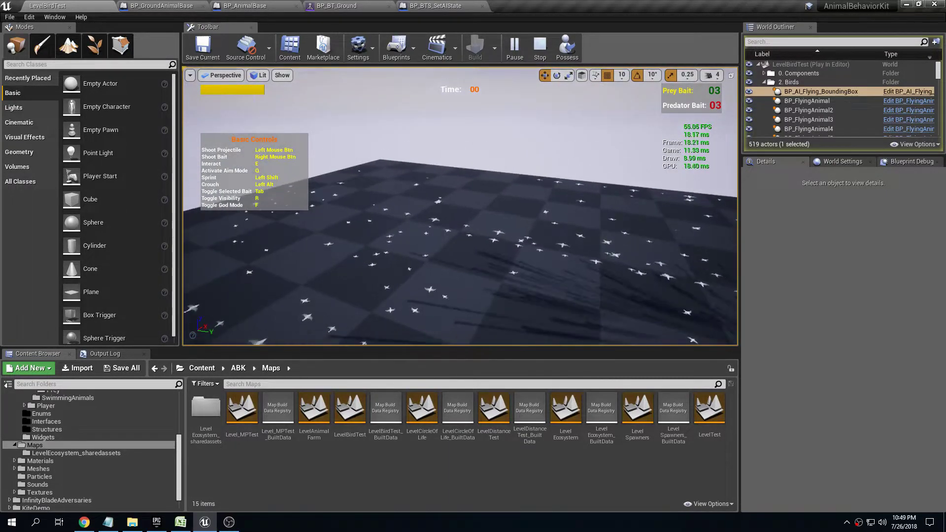
{"action": "right_click_drag", "start_coordinate": [246, 114], "coordinate": [268, 114]}
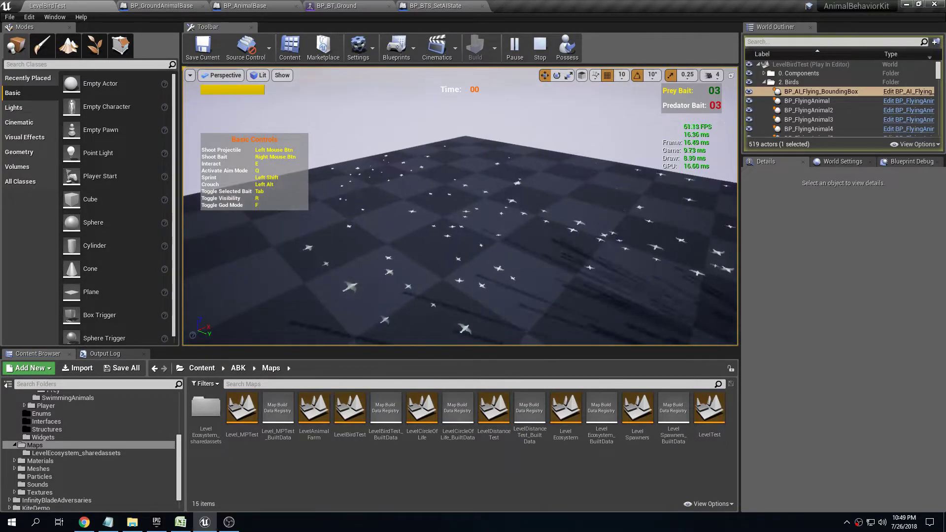
{"action": "key", "text": "w"}
{"action": "right_click_drag", "start_coordinate": [460, 206], "coordinate": [481, 192]}
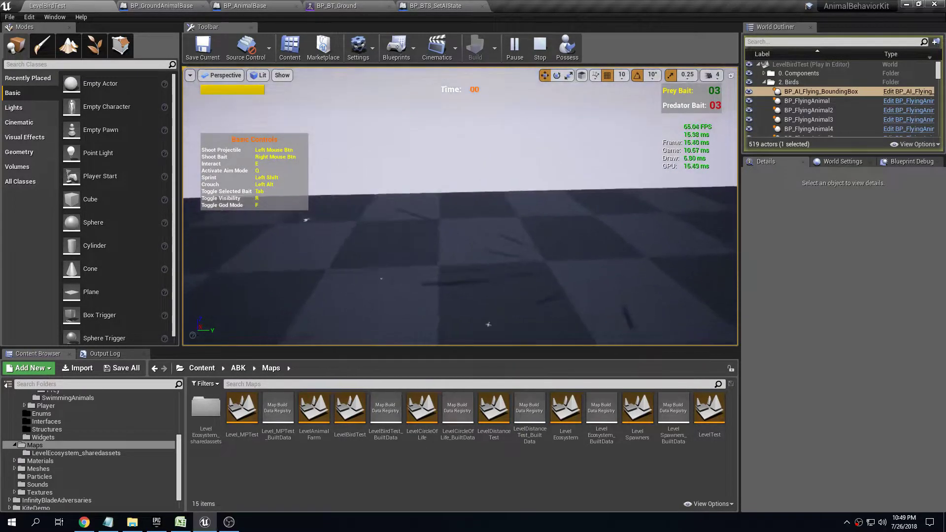
- Possess the character again, run around beneath the birds in full screen to check the frame rate, and stop playing
{"action": "left_click", "coordinate": [567, 47]}
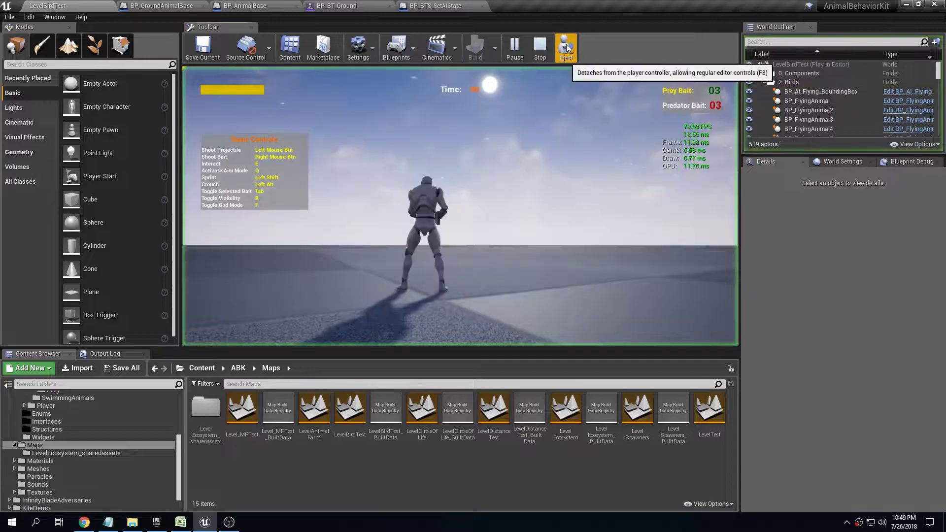
{"action": "key", "text": "F11"}
{"action": "key", "text": "w"}
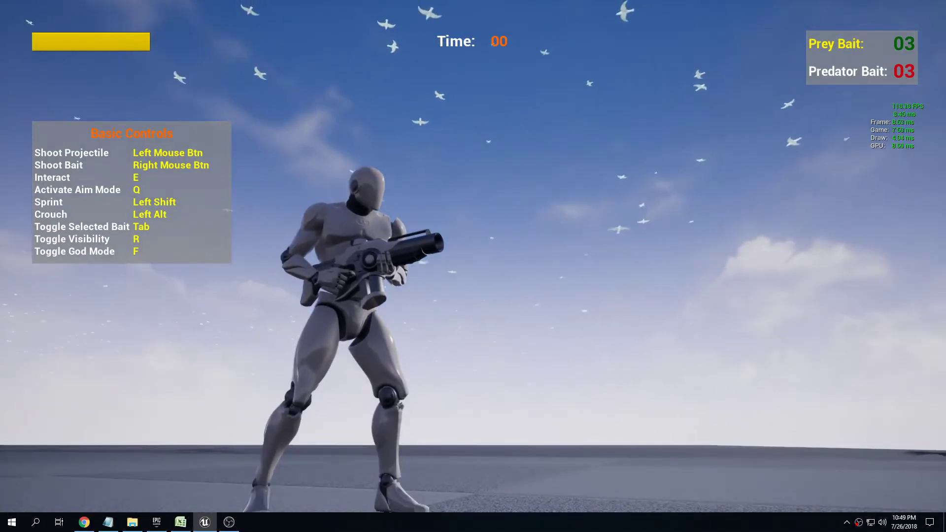
{"action": "key", "text": "d"}
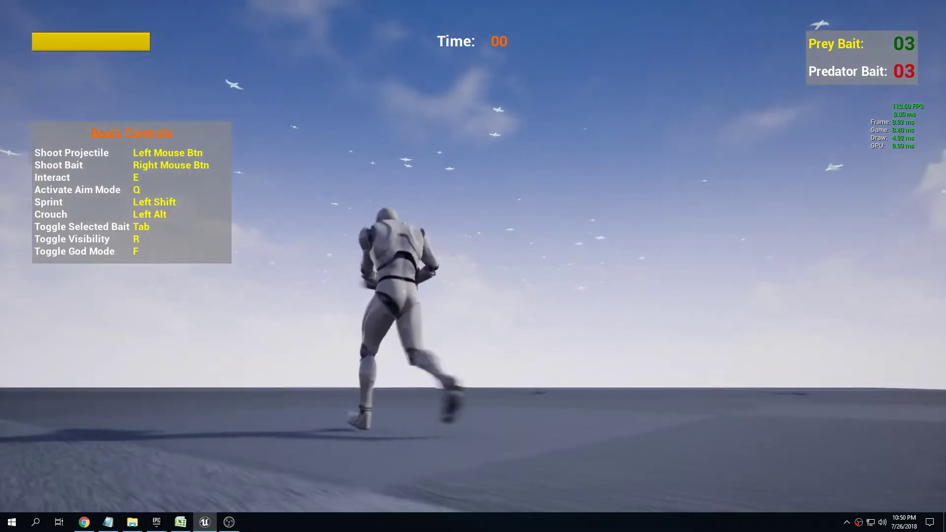
{"action": "key", "text": "a"}
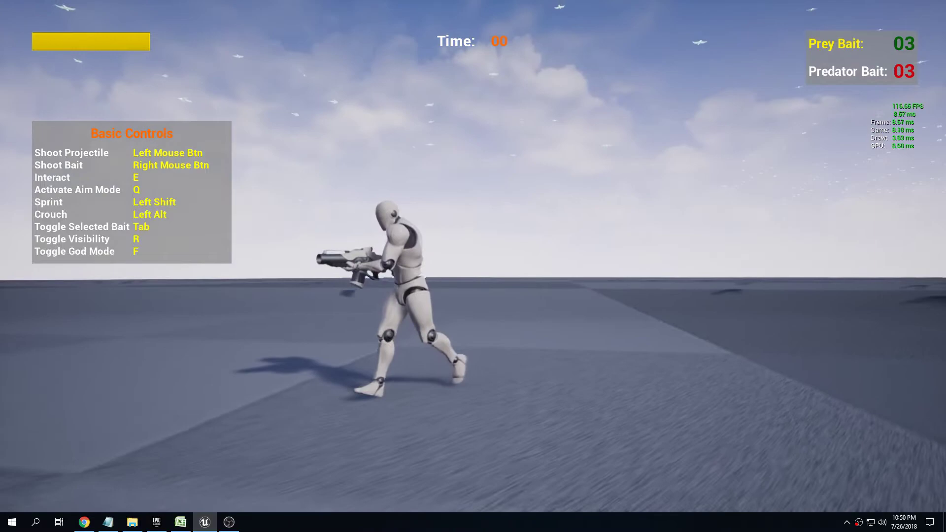
{"action": "key", "text": "w"}
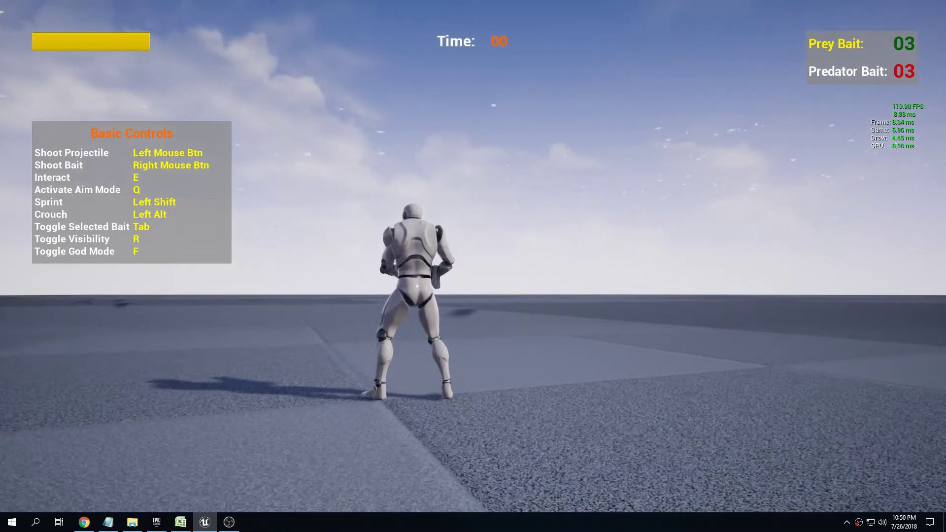
{"action": "key", "text": "space"}
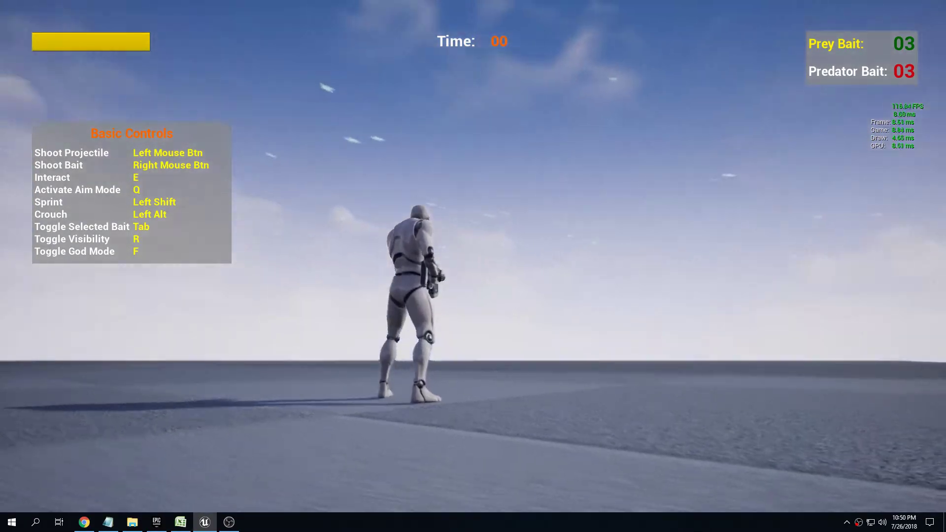
{"action": "key", "text": "q"}
{"action": "key", "text": "w"}
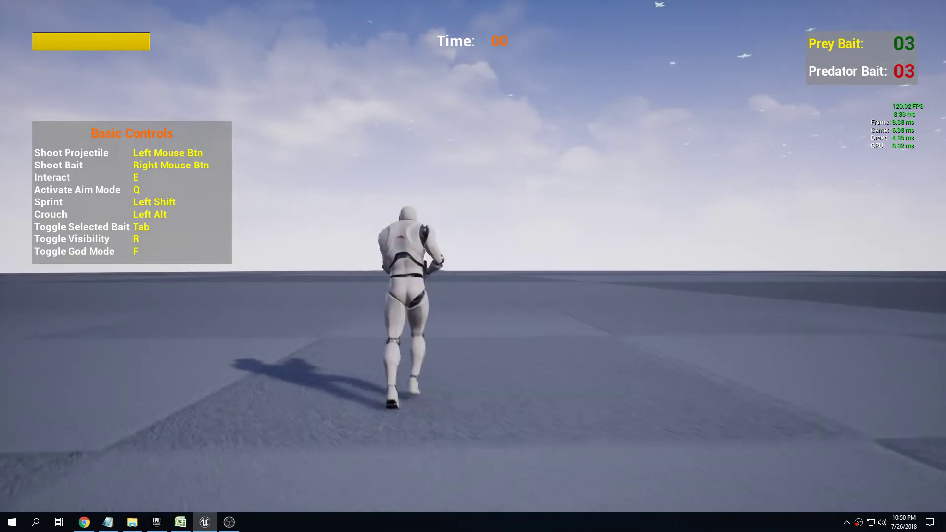
{"action": "key", "text": "Escape"}
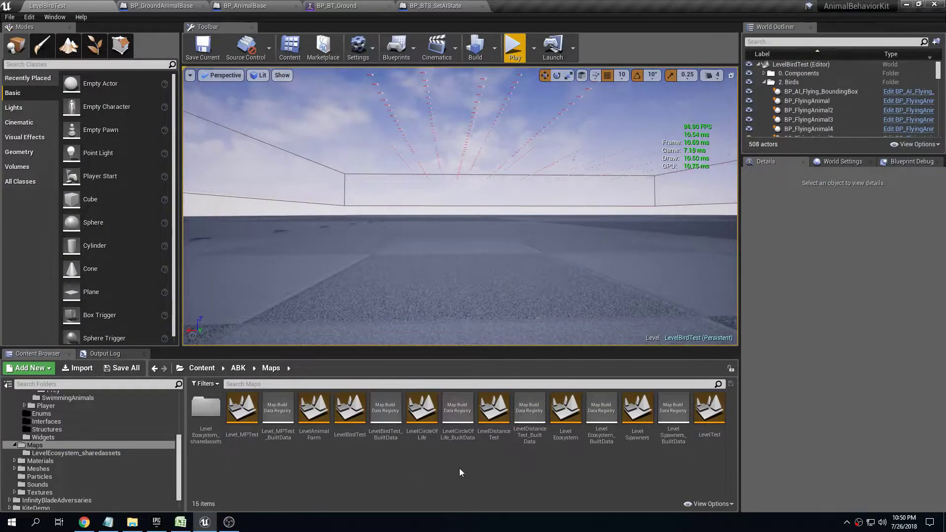
- Open the LevelDistanceTest level and select the last bird actor, BP_FlyingAnimal200
{"action": "double_click", "coordinate": [491, 418]}
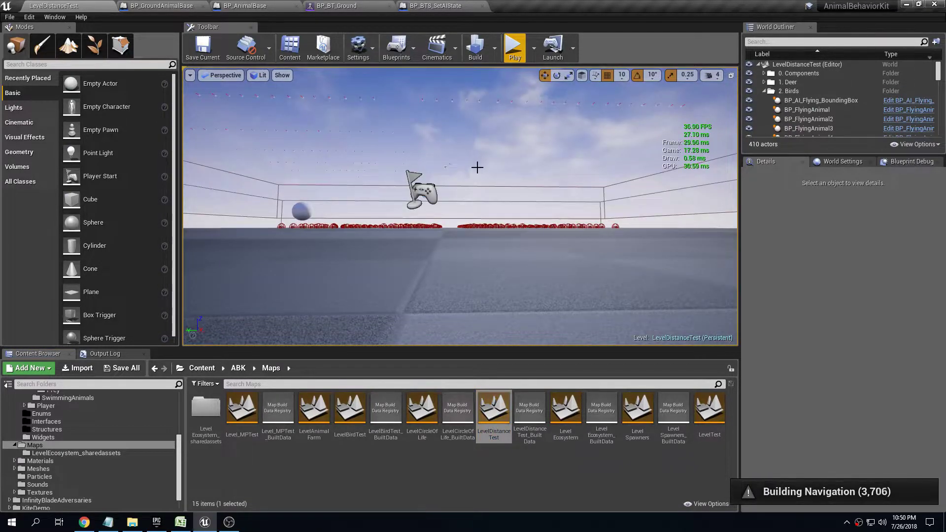
{"action": "right_click_drag", "start_coordinate": [477, 167], "coordinate": [477, 212]}
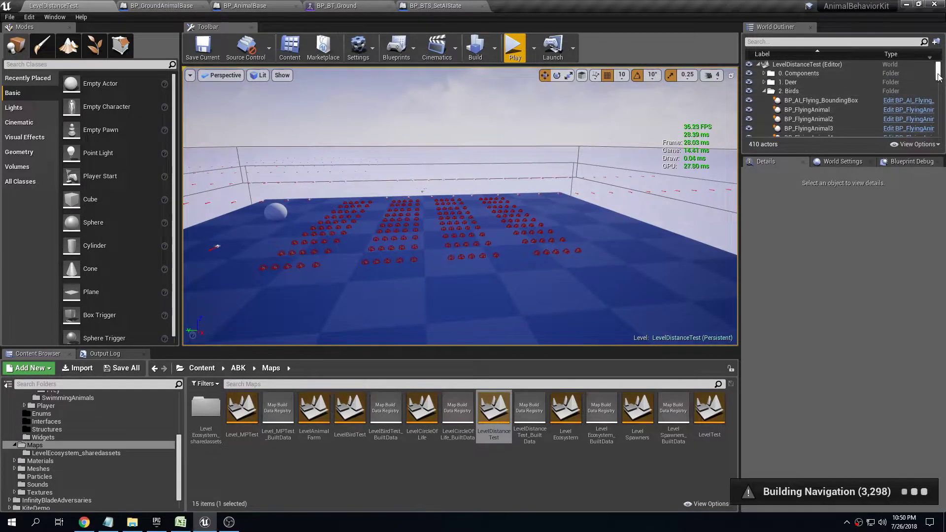
{"action": "left_click_drag", "start_coordinate": [939, 77], "coordinate": [942, 132]}
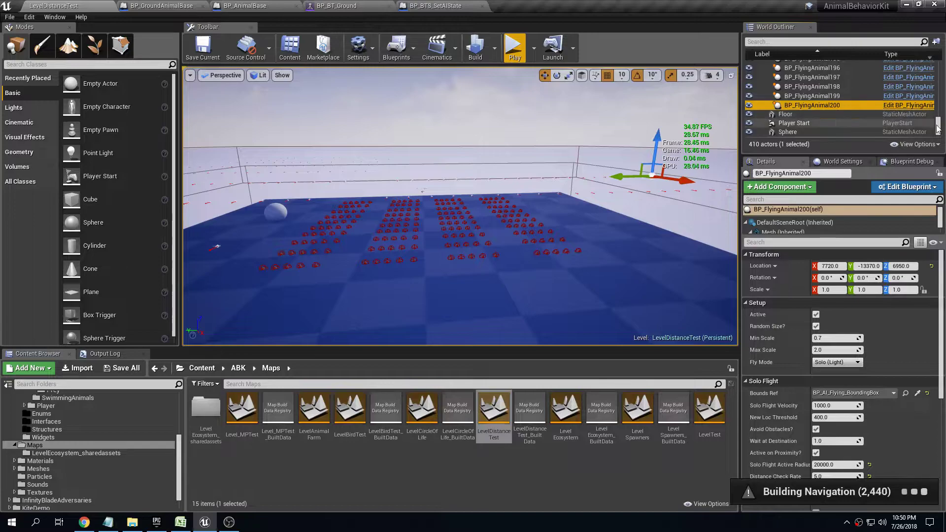
- Collapse the 2. Birds folder, expand 1. Deer, and select BP_Prey_Deer_Female followed by BP_Prey_Deer_Female200 to examine the placed deer
{"action": "left_click_drag", "start_coordinate": [937, 129], "coordinate": [938, 69]}
{"action": "left_click", "coordinate": [764, 91]}
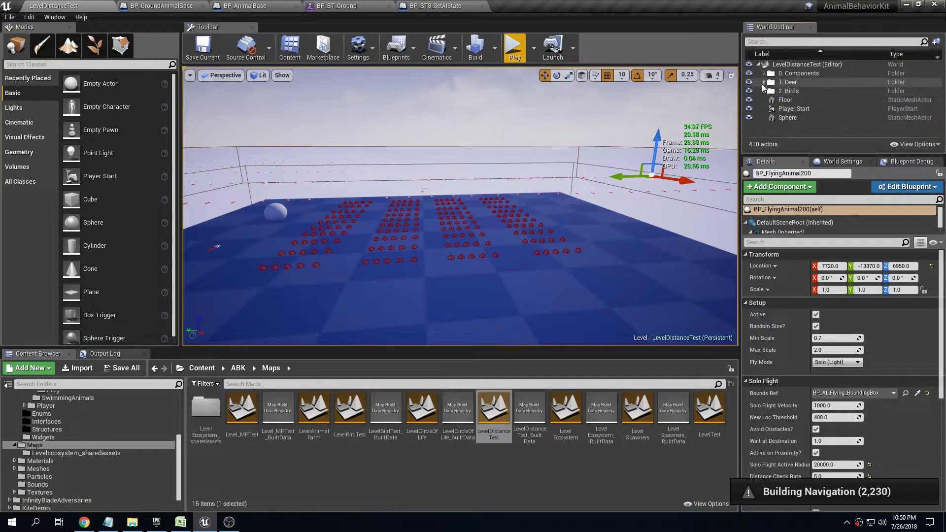
{"action": "left_click", "coordinate": [785, 83]}
{"action": "left_click", "coordinate": [764, 82]}
{"action": "left_click", "coordinate": [799, 92]}
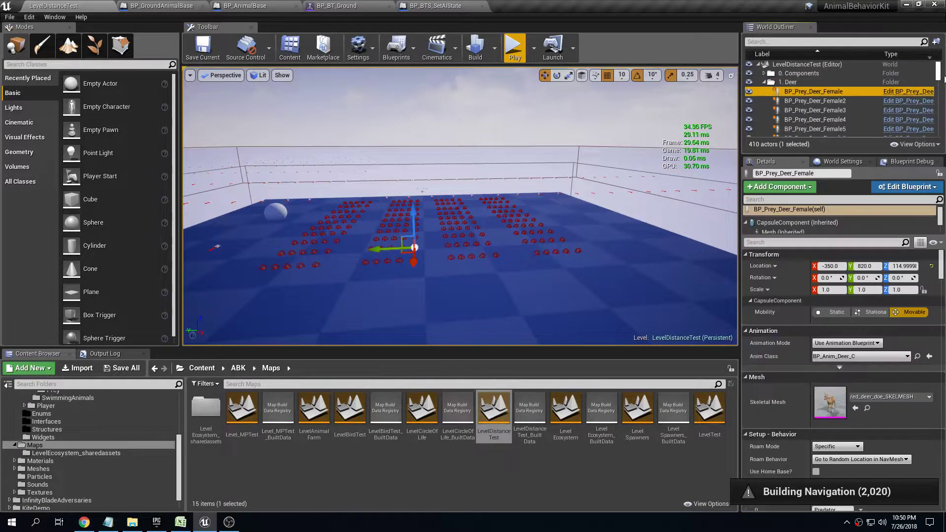
{"action": "left_click_drag", "start_coordinate": [940, 72], "coordinate": [942, 127]}
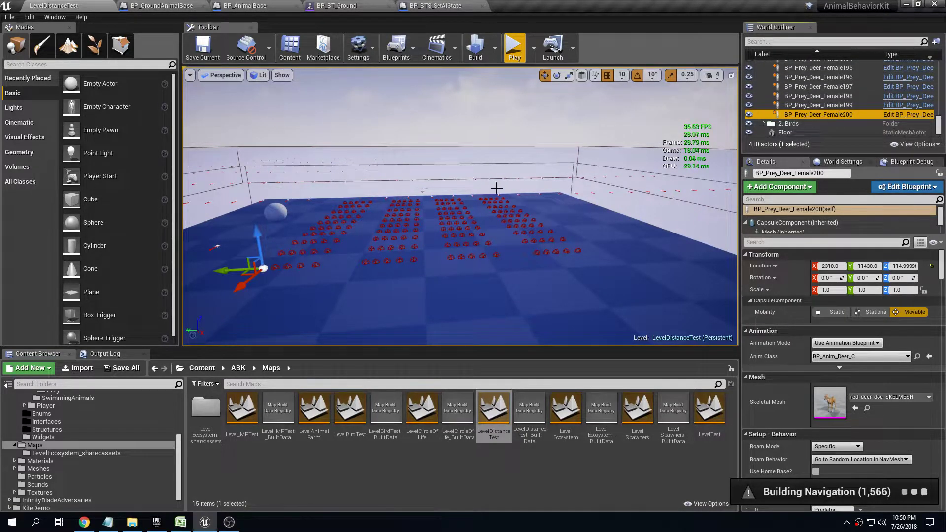
{"action": "right_click_drag", "start_coordinate": [496, 189], "coordinate": [490, 176]}
{"action": "key", "text": "q"}
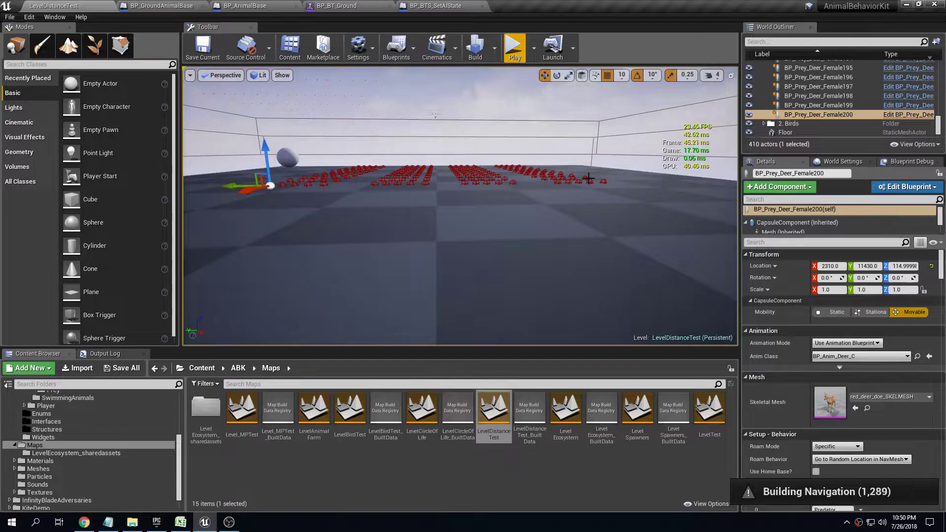
{"action": "right_click_drag", "start_coordinate": [589, 191], "coordinate": [590, 136]}
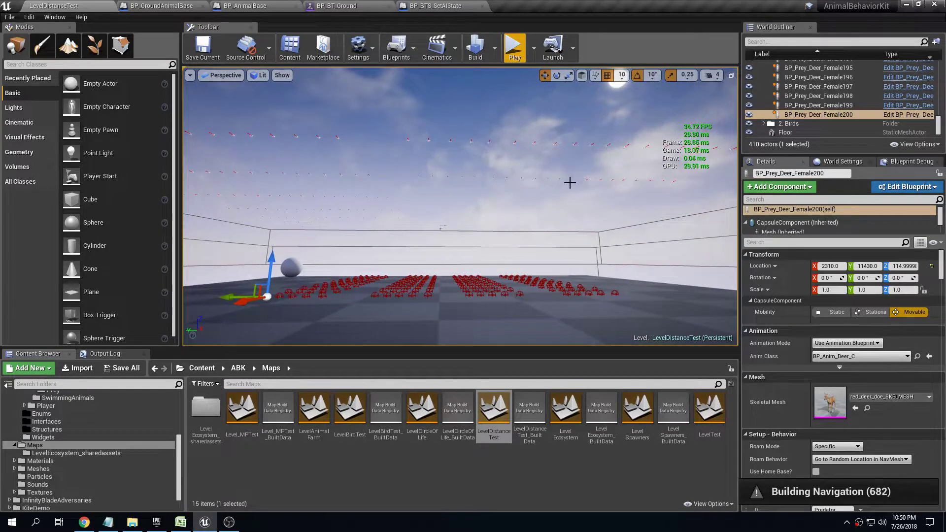
- Select BP_Prey_Deer_Female197, filter its details by "setup", and examine the Simulation Details under Setup - General
{"action": "right_click_drag", "start_coordinate": [569, 182], "coordinate": [507, 262]}
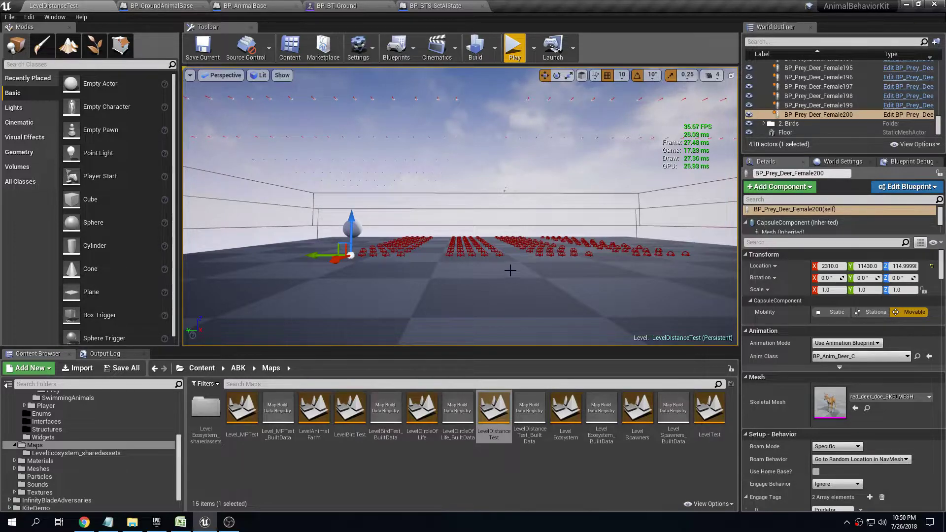
{"action": "left_click", "coordinate": [527, 210]}
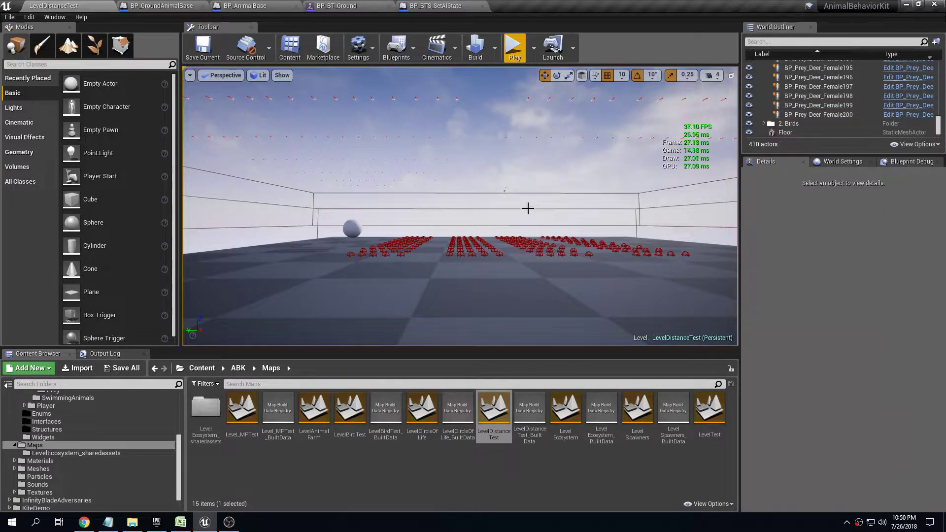
{"action": "left_click", "coordinate": [848, 88]}
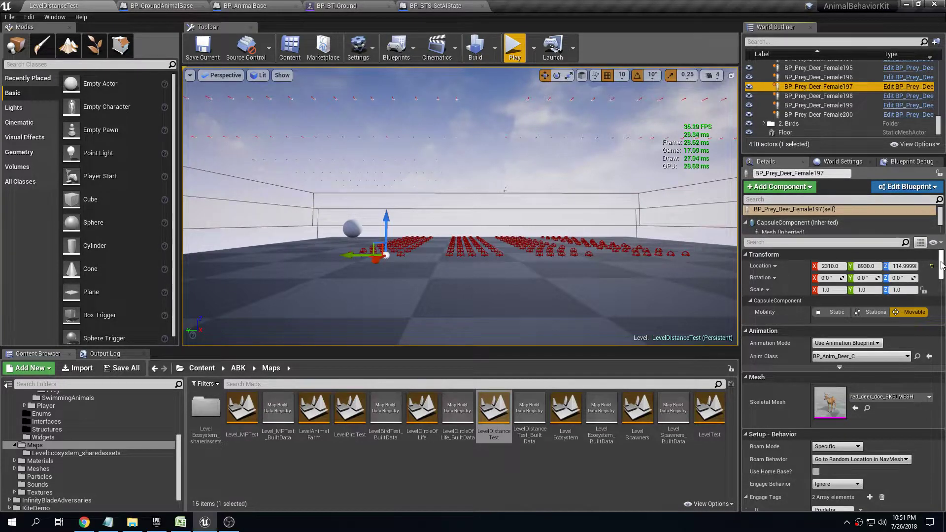
{"action": "mouse_move", "coordinate": [941, 265]}
{"action": "left_mouse_down"}
{"action": "mouse_move", "coordinate": [941, 314]}
{"action": "mouse_move", "coordinate": [941, 262]}
{"action": "left_mouse_up"}
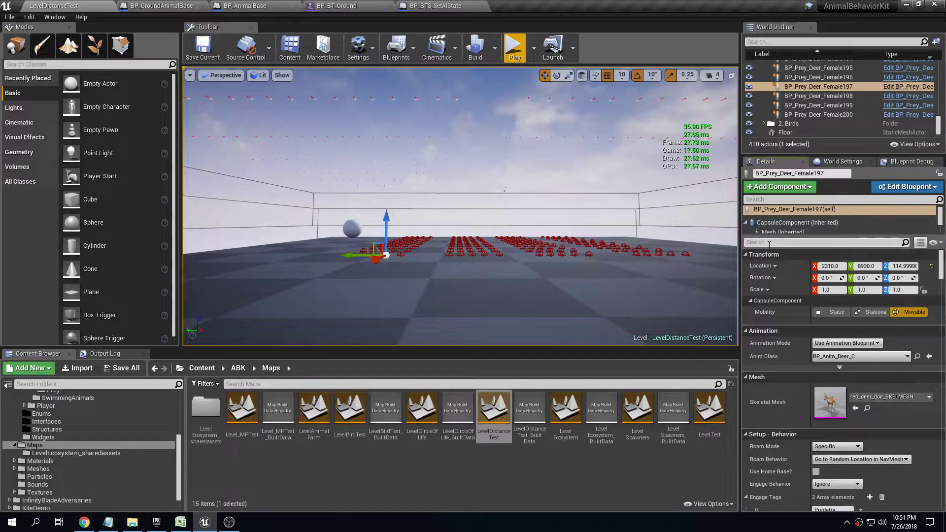
{"action": "type", "text": "setup"}
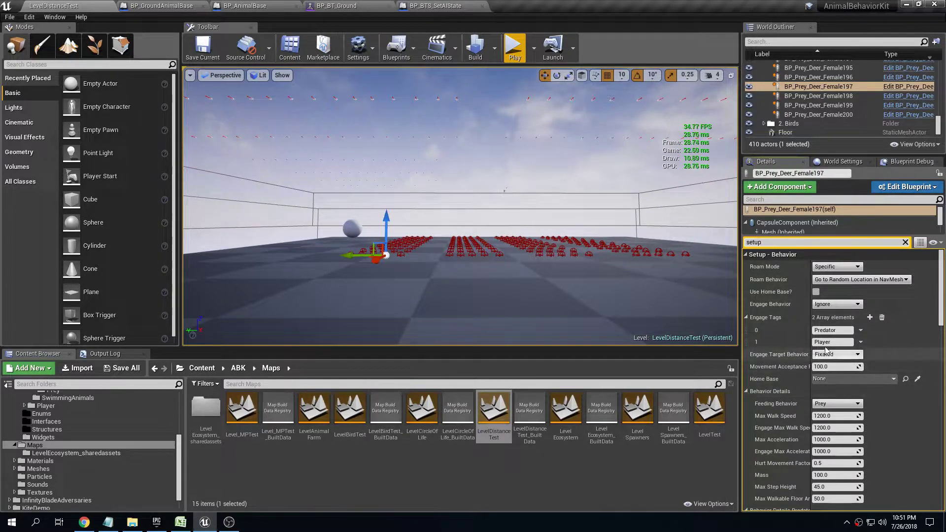
{"action": "left_click_drag", "start_coordinate": [943, 276], "coordinate": [943, 458]}
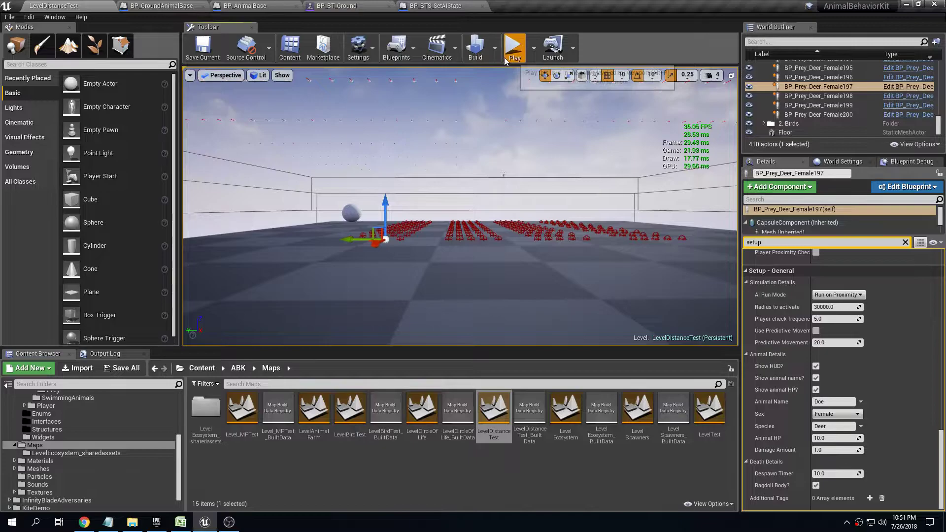
- Play LevelDistanceTest and check the frame rate in full screen before returning to the editor layout
{"action": "left_click", "coordinate": [514, 47]}
{"action": "key", "text": "F11"}
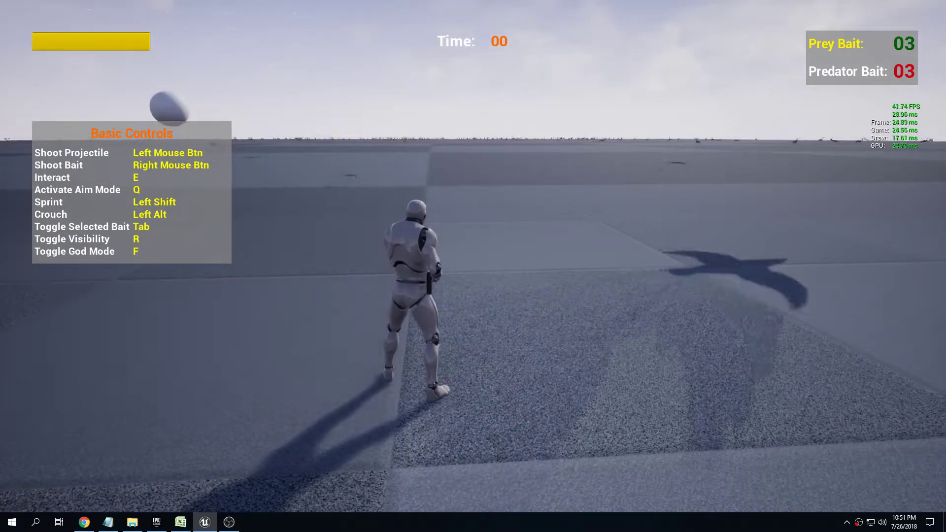
{"action": "key", "text": "F11"}
- Eject from the player controller and fly the camera across the level to examine the deer from above
{"action": "left_click", "coordinate": [566, 49]}
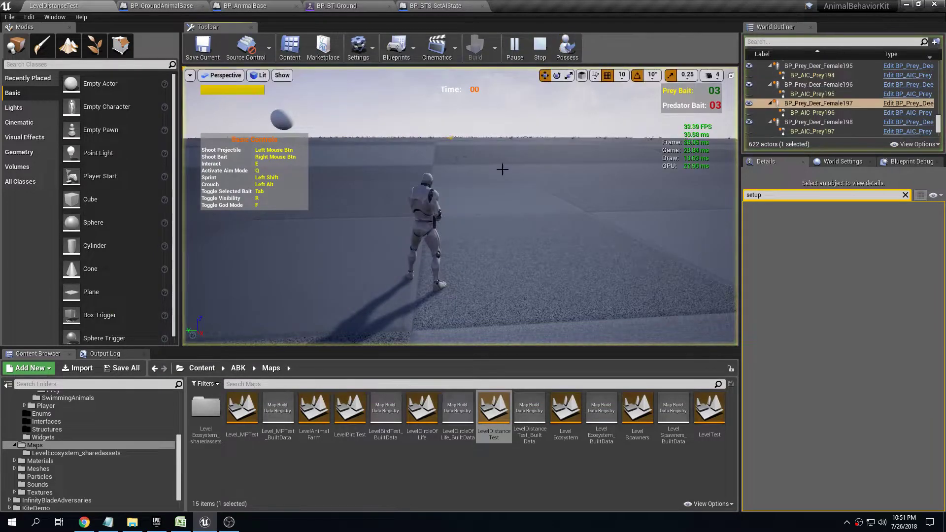
{"action": "right_click_drag", "start_coordinate": [460, 205], "coordinate": [414, 179]}
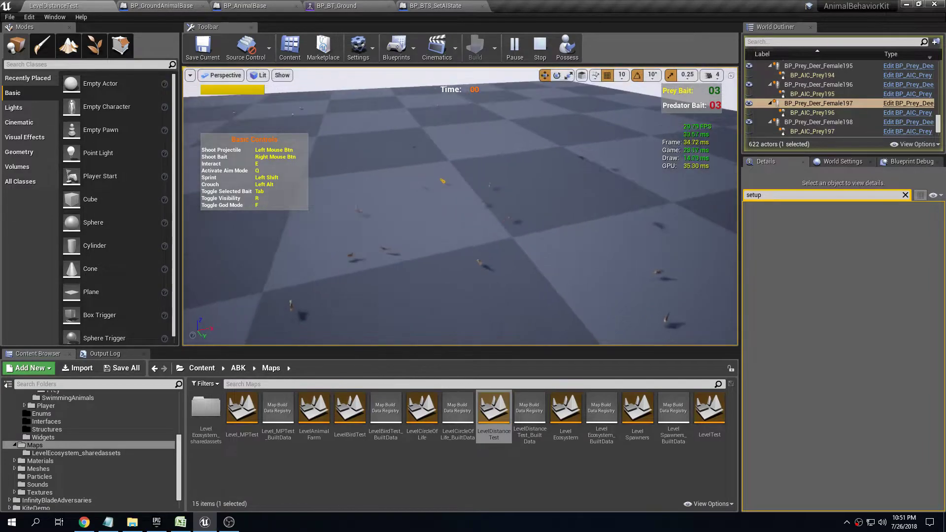
{"action": "right_click_drag", "start_coordinate": [516, 183], "coordinate": [522, 207]}
{"action": "right_click_drag", "start_coordinate": [313, 182], "coordinate": [313, 182]}
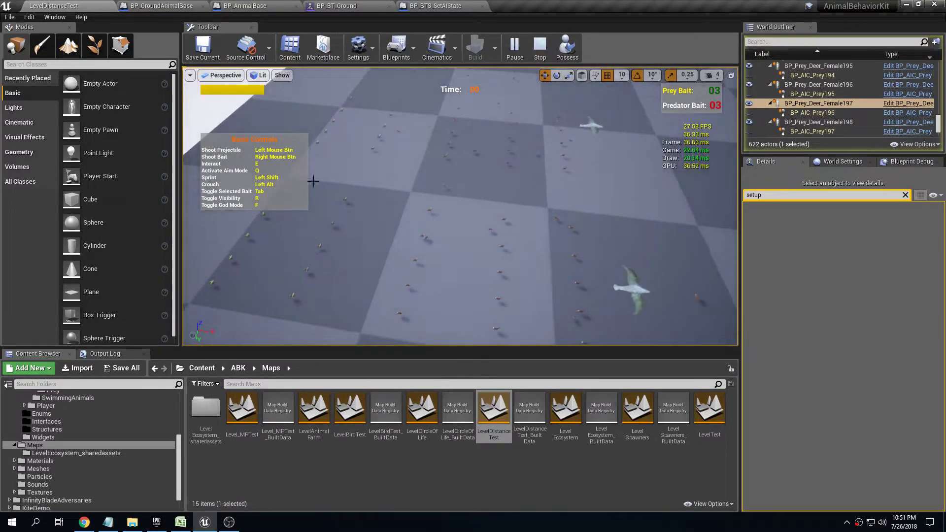
{"action": "right_click_drag", "start_coordinate": [442, 193], "coordinate": [542, 123]}
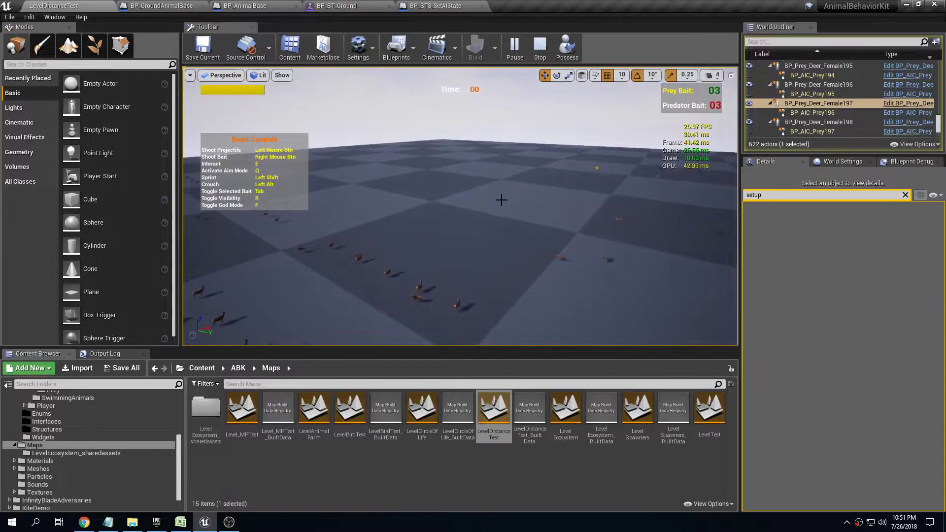
{"action": "right_click_drag", "start_coordinate": [509, 199], "coordinate": [608, 150]}
{"action": "right_click_drag", "start_coordinate": [509, 159], "coordinate": [510, 197]}
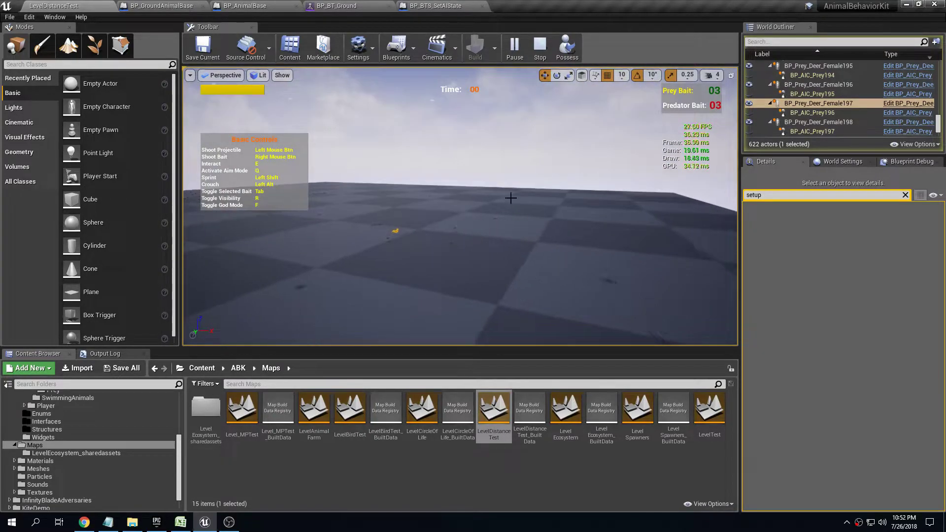
- Possess the character again, run among the deer in full screen to check performance, and stop playing
{"action": "left_click", "coordinate": [567, 49]}
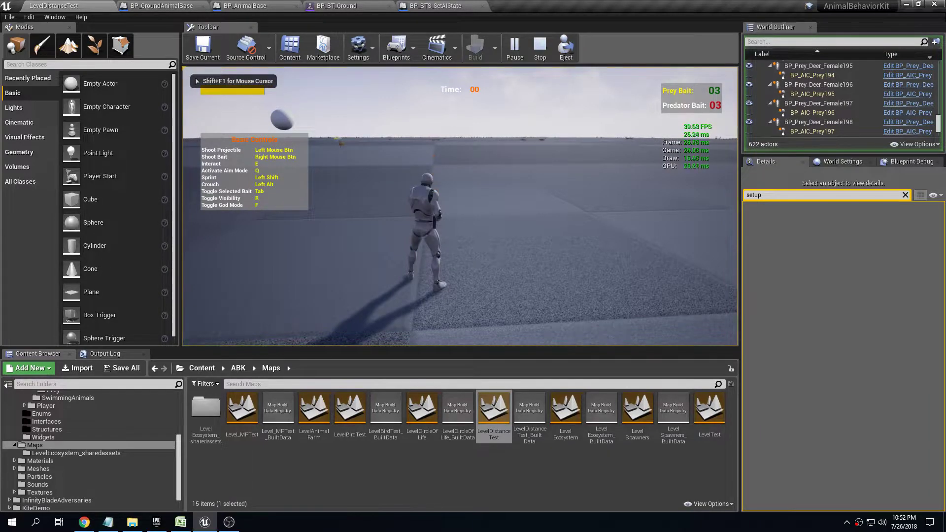
{"action": "key", "text": "F11"}
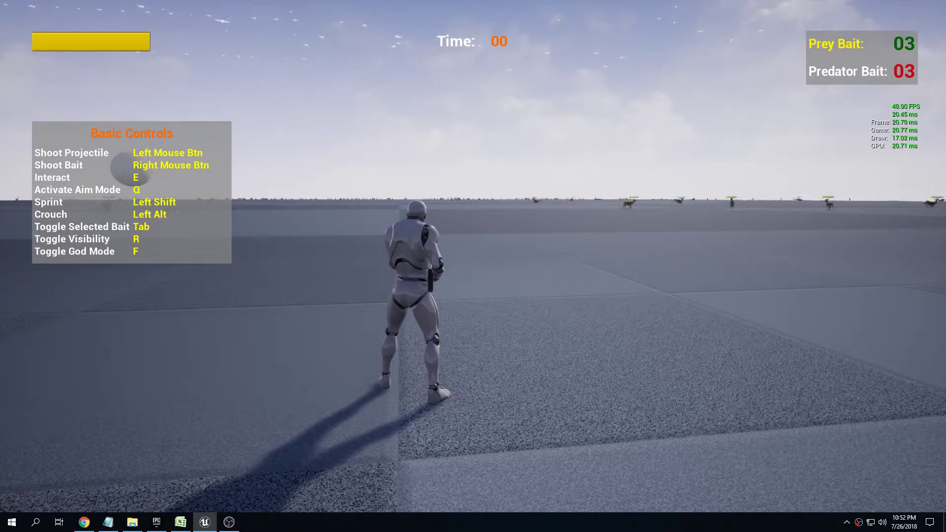
{"action": "key", "text": "w"}
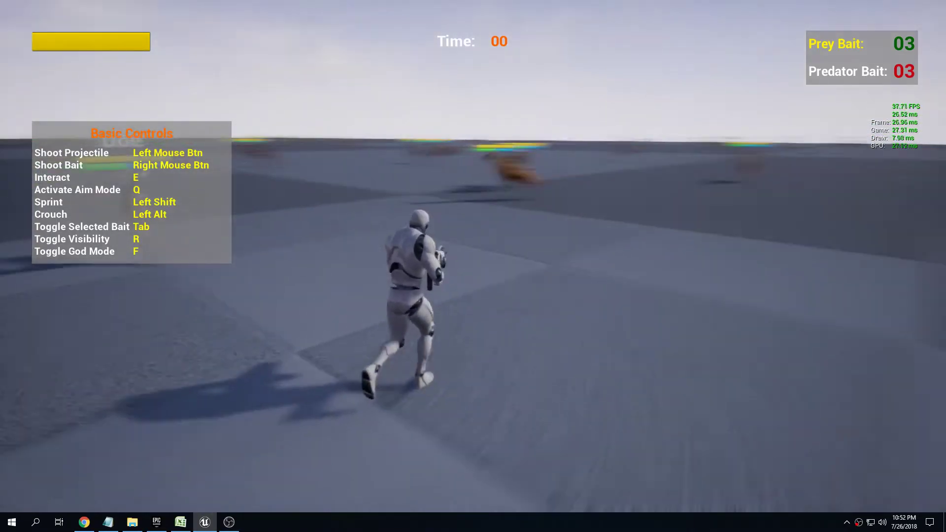
{"action": "left_click", "coordinate": [473, 266]}
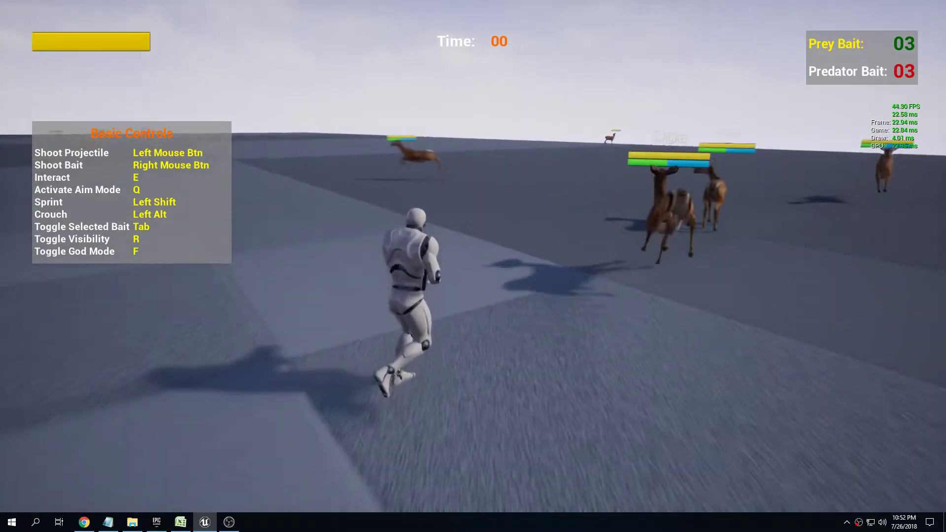
{"action": "left_click", "coordinate": [473, 266]}
{"action": "key", "text": "w"}
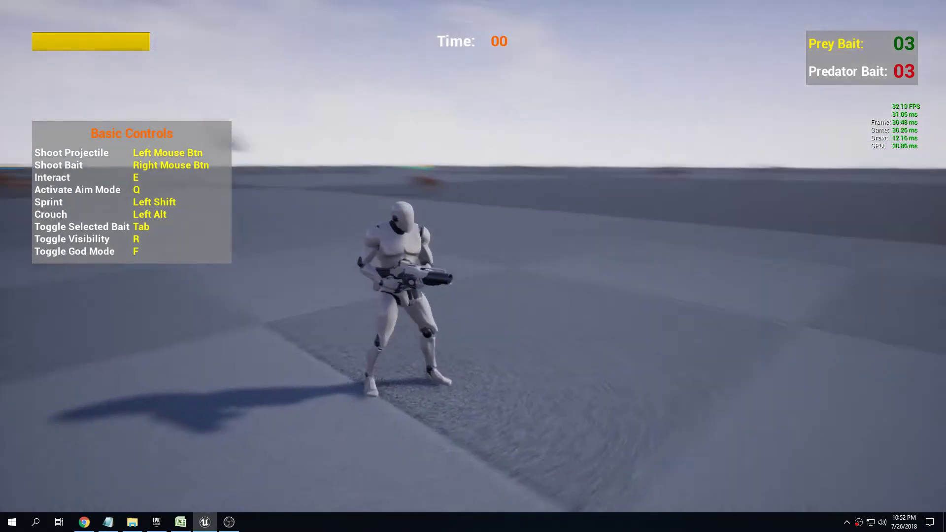
{"action": "left_click", "coordinate": [473, 266]}
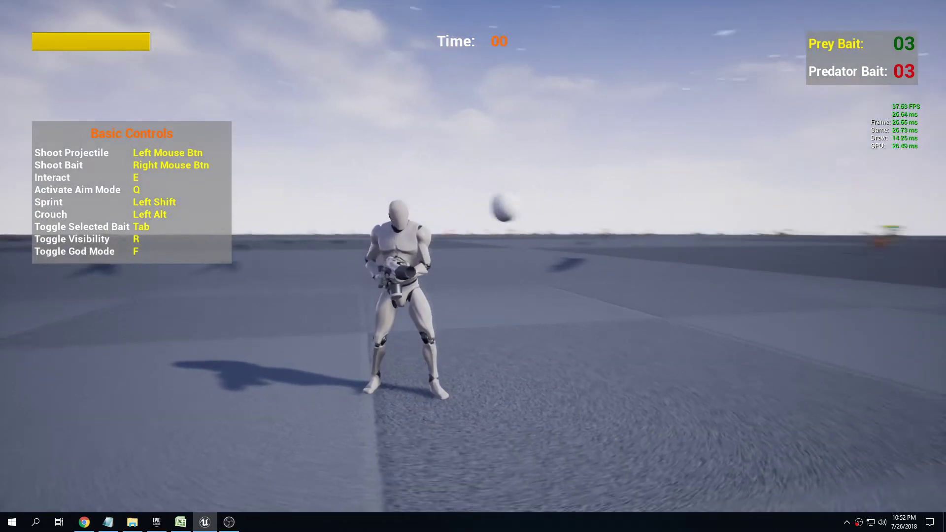
{"action": "key", "text": "Escape"}
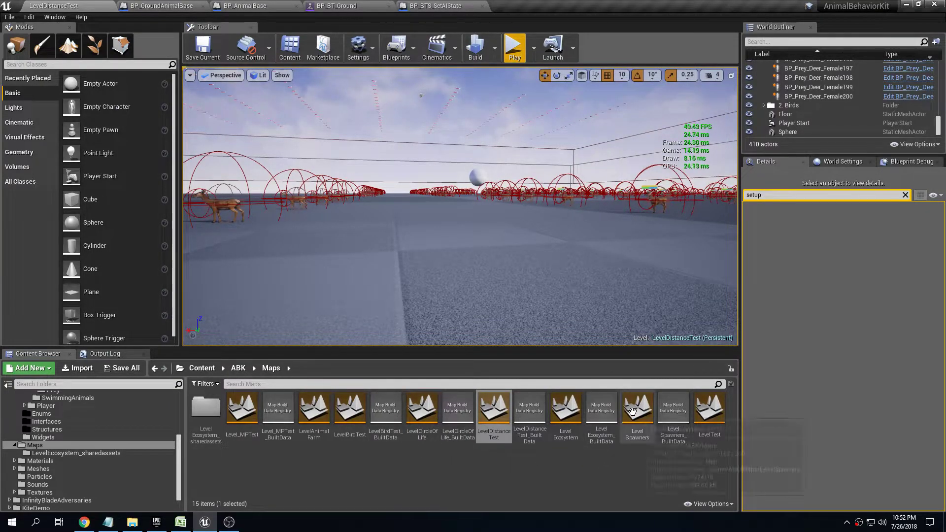
- Open the LevelSpawners level and fly the camera to the walled area containing the two deer
{"action": "double_click", "coordinate": [638, 411]}
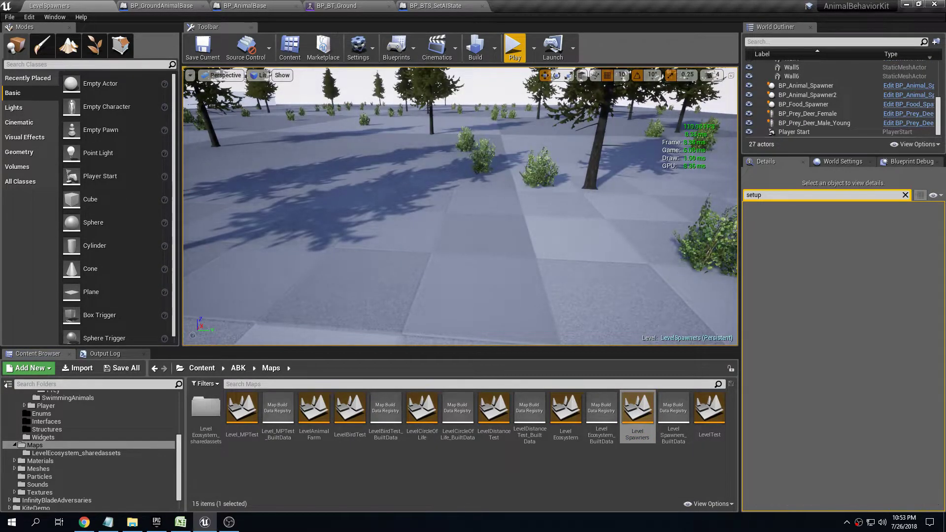
{"action": "key", "text": "s"}
{"action": "right_click_drag", "start_coordinate": [482, 193], "coordinate": [419, 159]}
{"action": "key", "text": "w"}
{"action": "key", "text": "w"}
{"action": "key", "text": "s"}
{"action": "right_click_drag", "start_coordinate": [282, 301], "coordinate": [289, 298]}
{"action": "right_click_drag", "start_coordinate": [630, 105], "coordinate": [630, 105]}
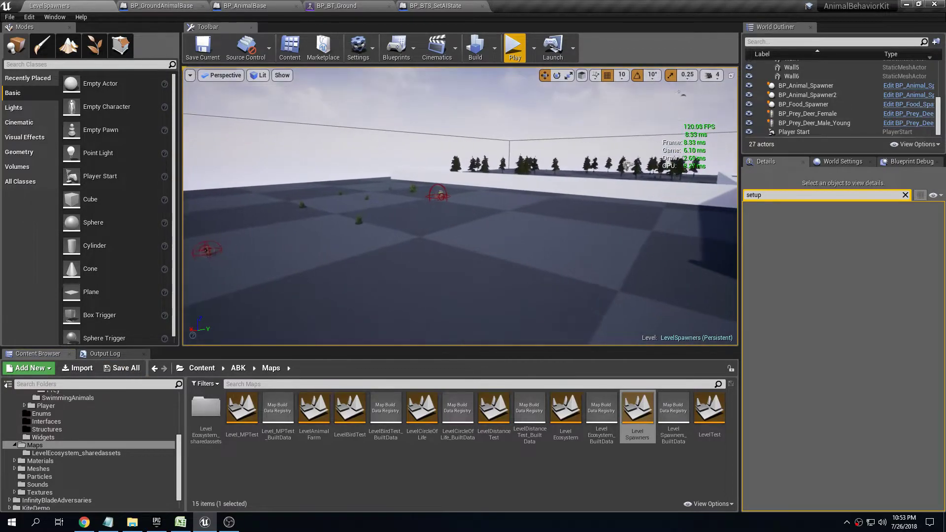
- Examine the Inactive branch's Dont Move and Use Predictive Movement nodes in BP_BT_Ground, glance at BP_BTS_SetAIState, and return to the level
{"action": "left_click", "coordinate": [339, 5]}
{"action": "scroll", "coordinate": [384, 281], "scroll_direction": "down", "scroll_amount": 2}
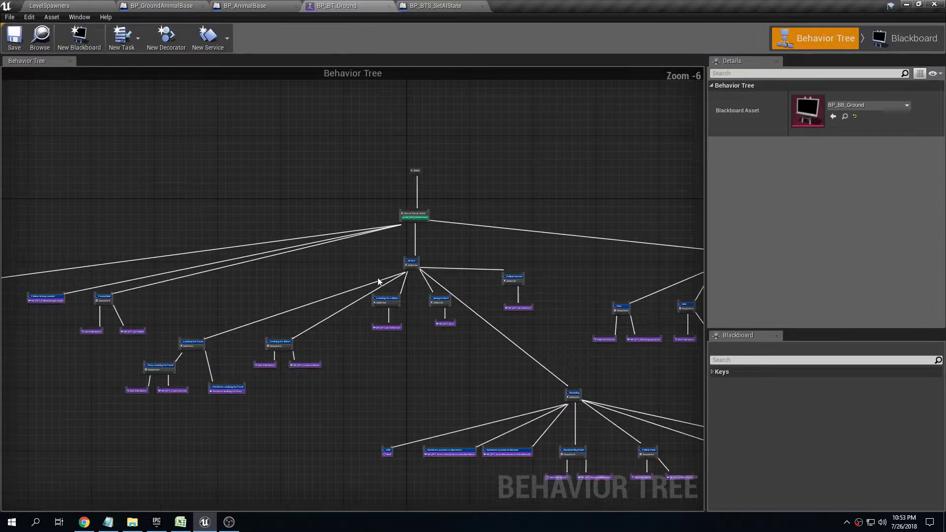
{"action": "right_click_drag", "start_coordinate": [216, 220], "coordinate": [542, 123]}
{"action": "scroll", "coordinate": [398, 202], "scroll_direction": "up", "scroll_amount": 3}
{"action": "right_click_drag", "start_coordinate": [400, 206], "coordinate": [713, 111]}
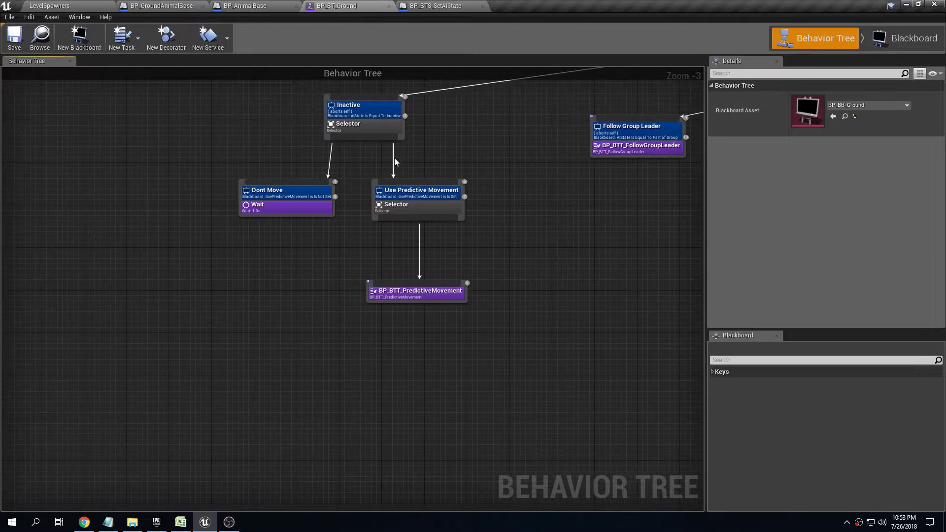
{"action": "scroll", "coordinate": [429, 137], "scroll_direction": "up", "scroll_amount": 2}
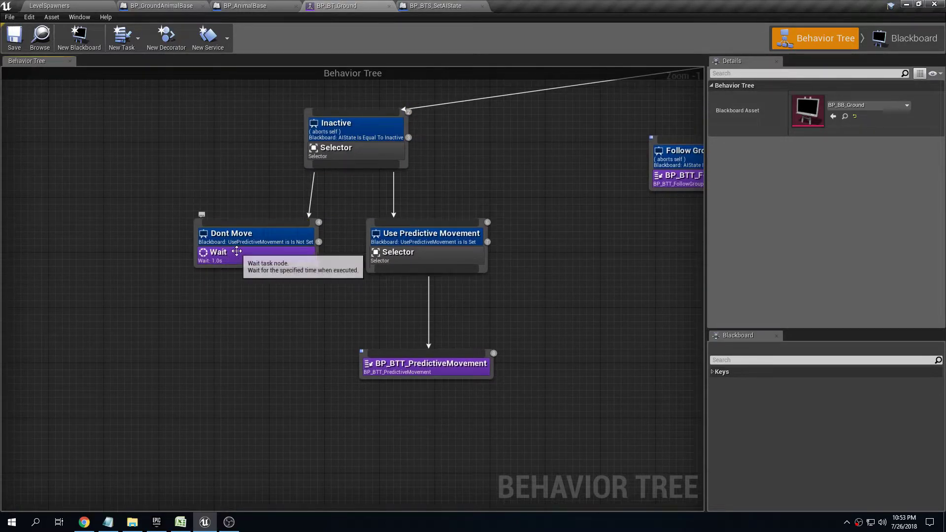
{"action": "right_click_drag", "start_coordinate": [534, 196], "coordinate": [446, 215]}
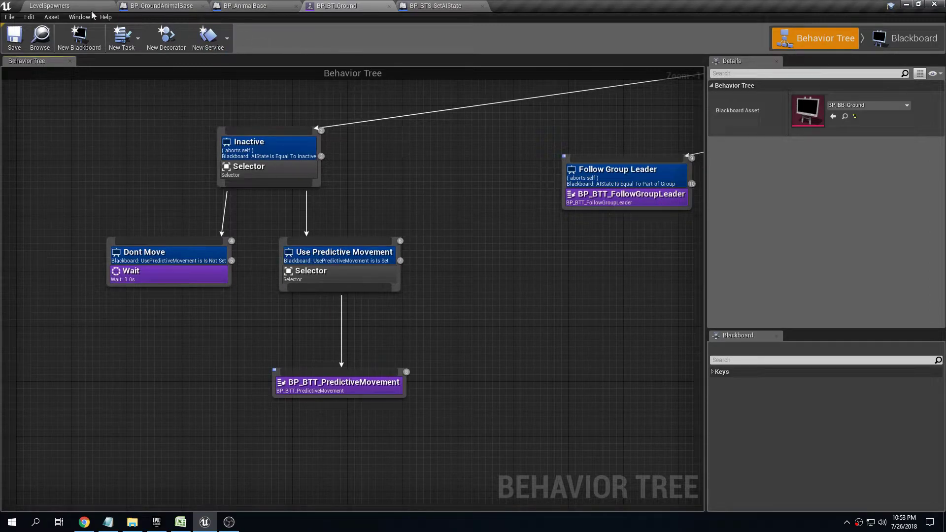
{"action": "left_click", "coordinate": [59, 6]}
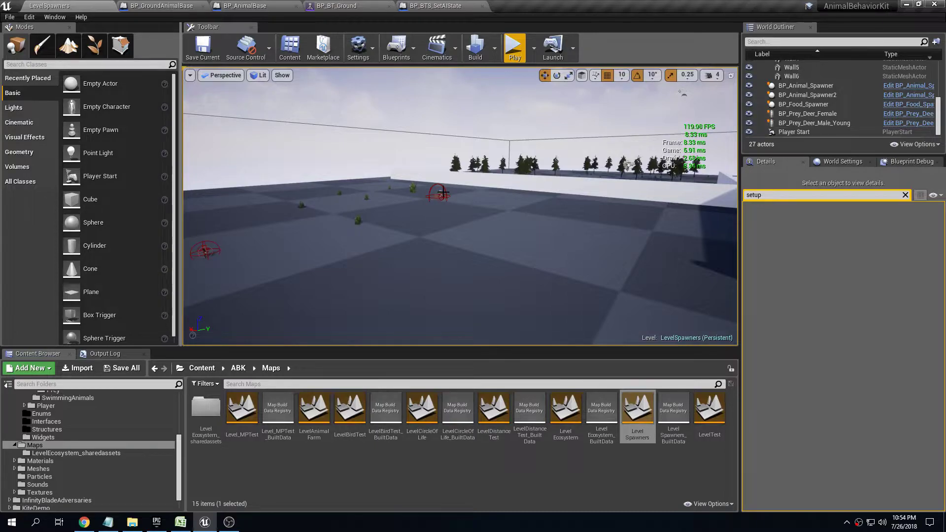
{"action": "left_click", "coordinate": [438, 6]}
{"action": "right_click_drag", "start_coordinate": [600, 150], "coordinate": [342, 122]}
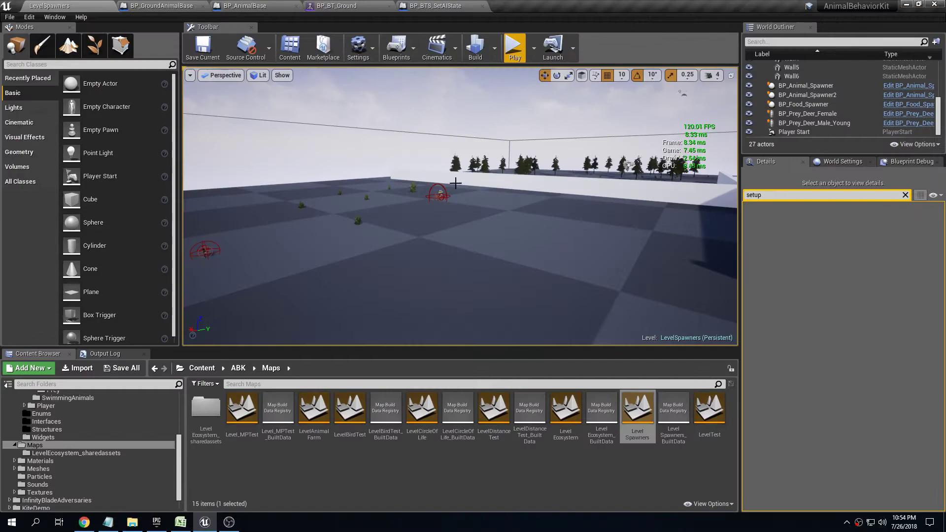
- Try playing LevelSpawners from the default player start, run briefly with the character, and stop playing
{"action": "right_click_drag", "start_coordinate": [455, 183], "coordinate": [522, 128]}
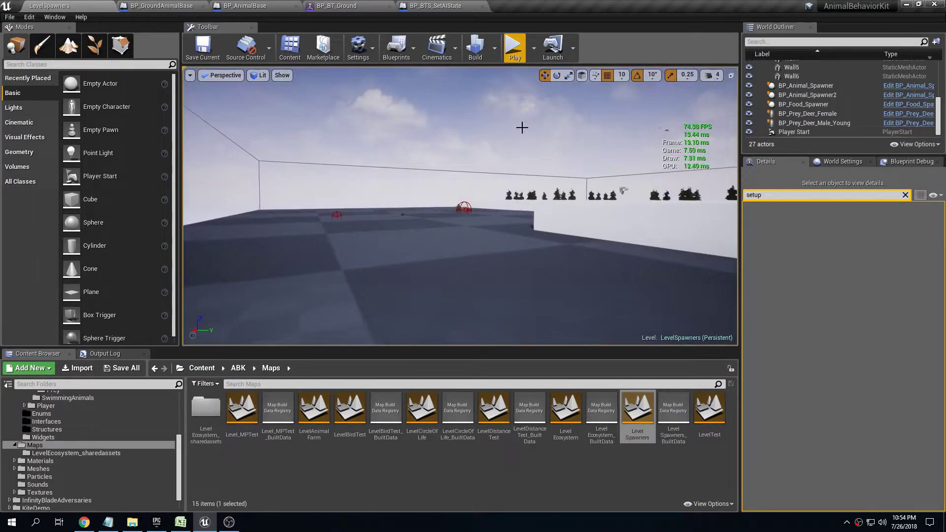
{"action": "left_click", "coordinate": [515, 45]}
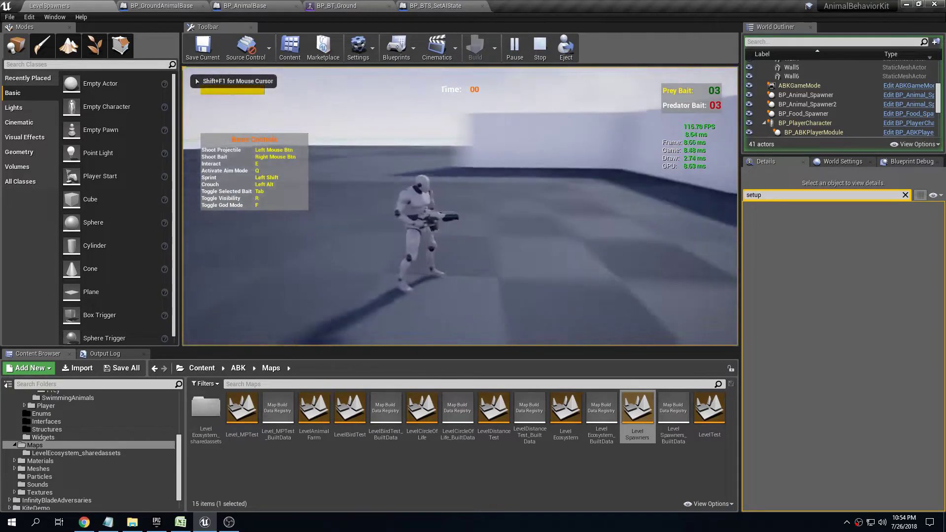
{"action": "key", "text": "w"}
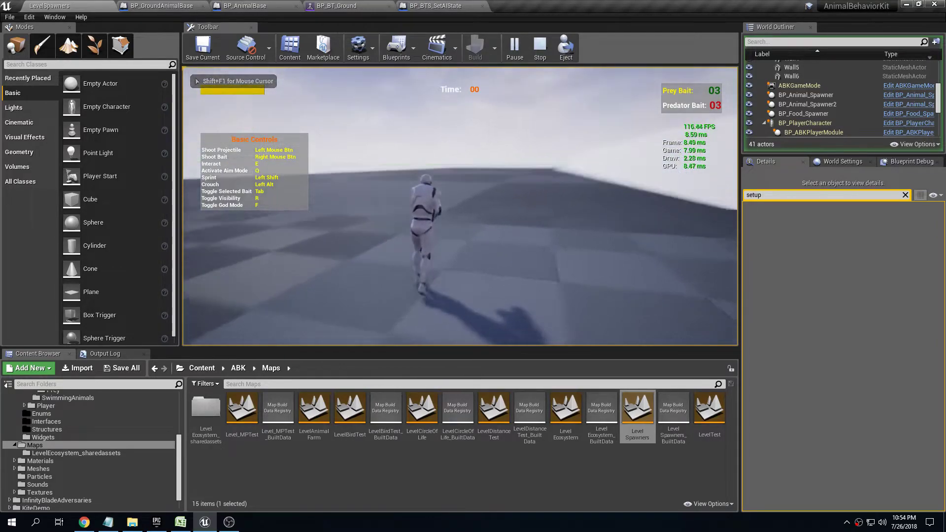
{"action": "key", "text": "Escape"}
- Set the player to spawn at the current camera location near the deer, test-play the level, and stop
{"action": "key", "text": "w"}
{"action": "right_click_drag", "start_coordinate": [549, 112], "coordinate": [682, 131]}
{"action": "left_click", "coordinate": [534, 48]}
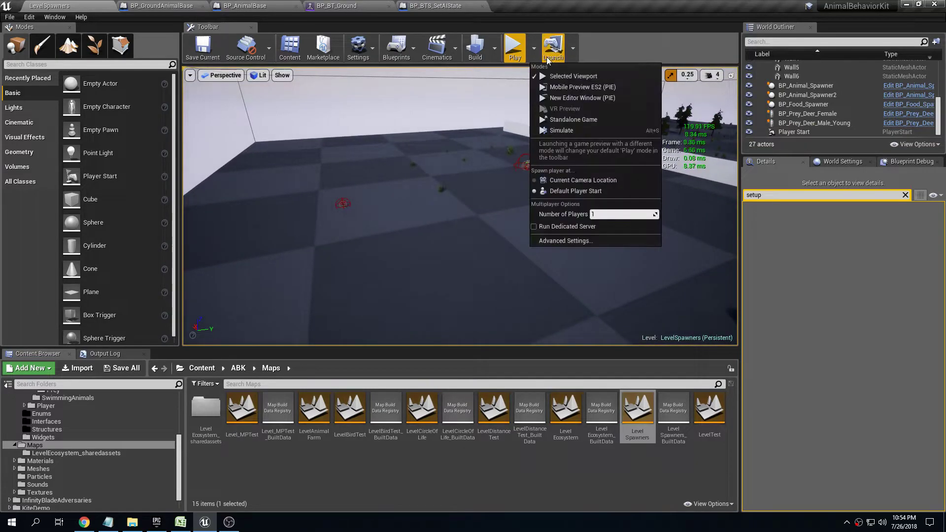
{"action": "left_click", "coordinate": [571, 180]}
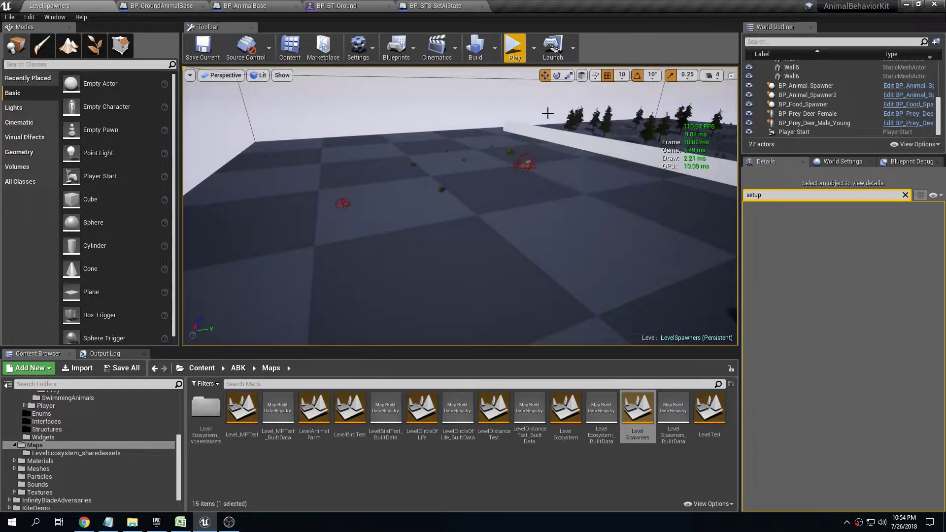
{"action": "left_click", "coordinate": [520, 44]}
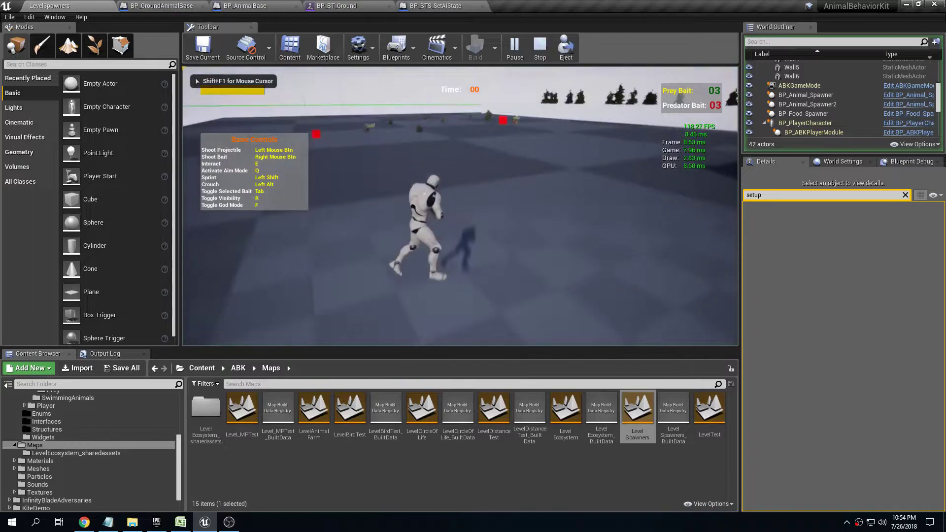
{"action": "key", "text": "Escape"}
- Set the Radius to activate of BP_Prey_Deer_Female to 2000
{"action": "left_click", "coordinate": [506, 205]}
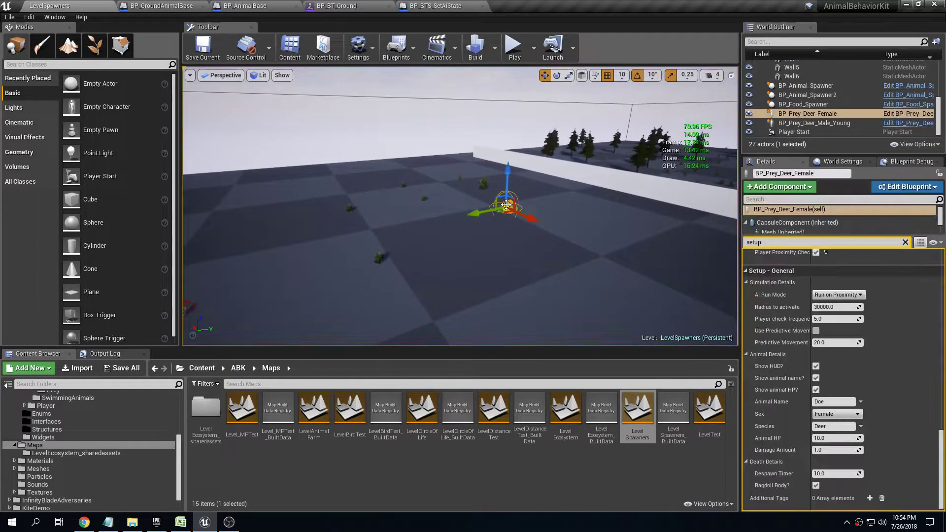
{"action": "mouse_move", "coordinate": [425, 286]}
{"action": "right_mouse_down"}
{"action": "mouse_move", "coordinate": [335, 290]}
{"action": "mouse_move", "coordinate": [418, 290]}
{"action": "right_mouse_up"}
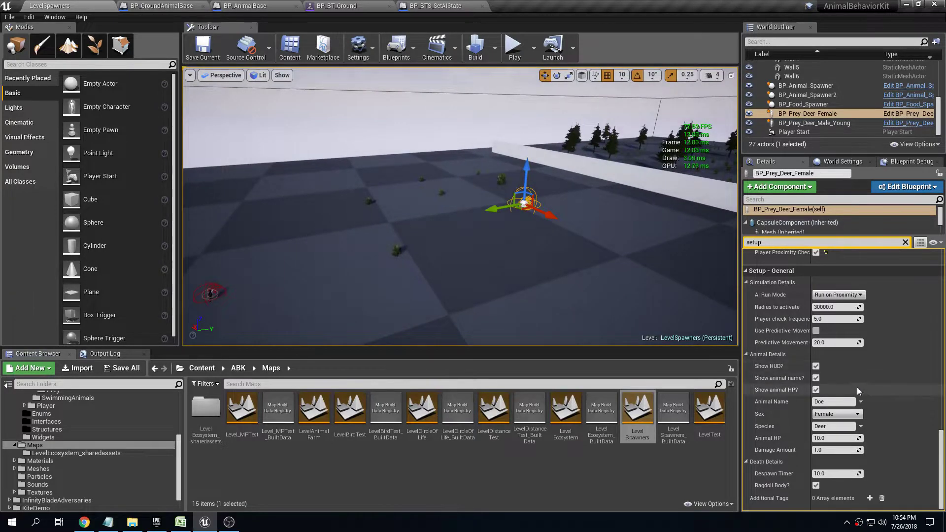
{"action": "scroll", "coordinate": [872, 382], "scroll_direction": "up", "scroll_amount": 1}
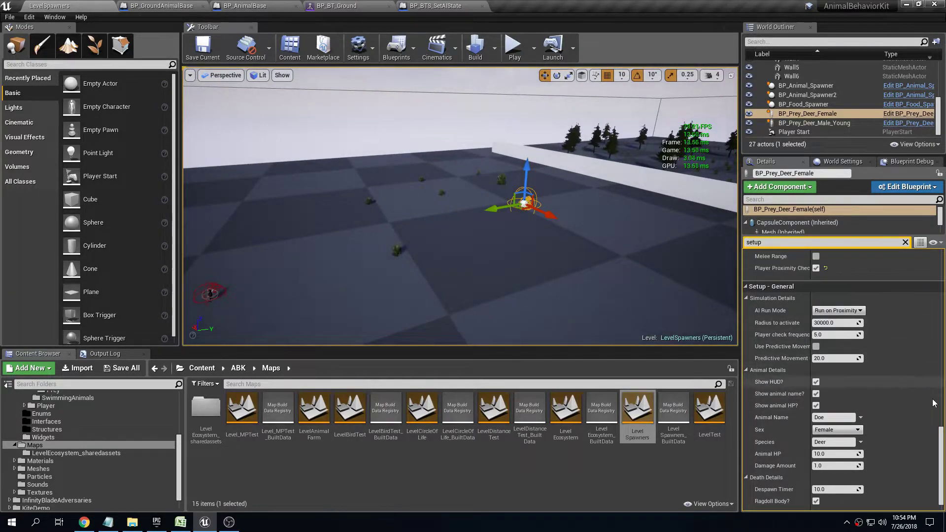
{"action": "left_click_drag", "start_coordinate": [942, 443], "coordinate": [943, 436]}
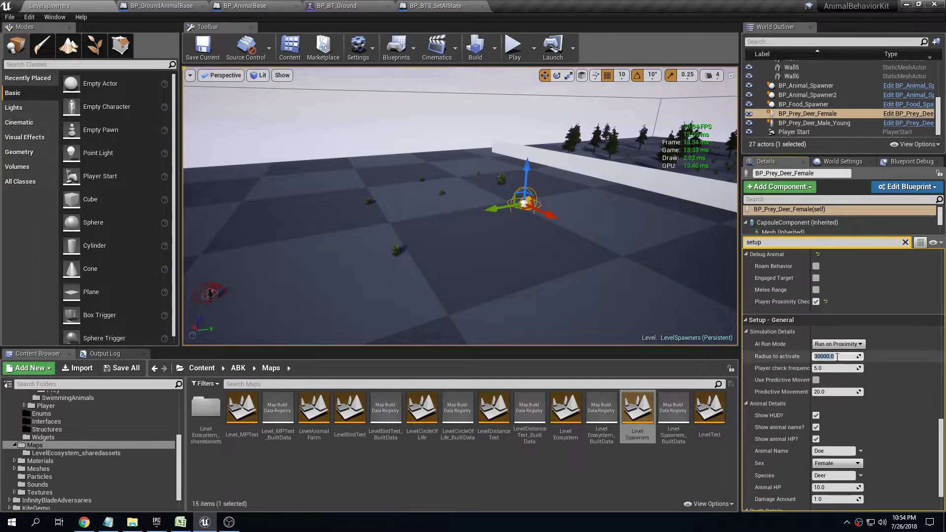
{"action": "type", "text": "2"}
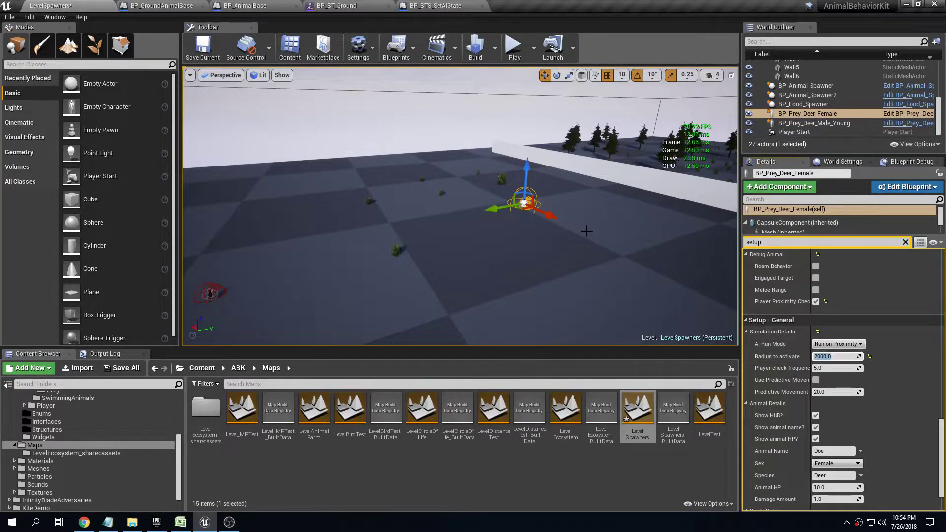
- Set the Radius to activate of BP_Prey_Deer_Male_Young to 2000 and save all modified assets
{"action": "right_click_drag", "start_coordinate": [545, 222], "coordinate": [413, 224]}
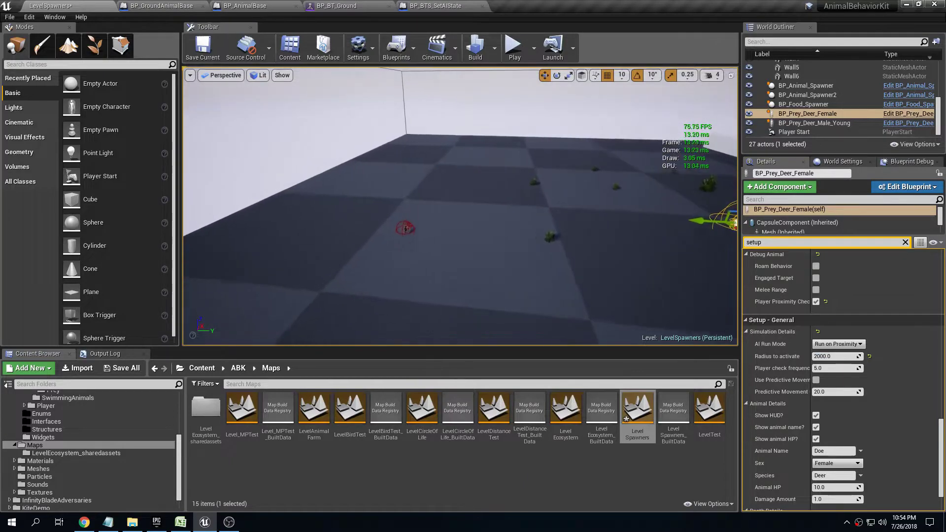
{"action": "left_click", "coordinate": [406, 227]}
{"action": "left_click", "coordinate": [835, 356]}
{"action": "type", "text": "20"}
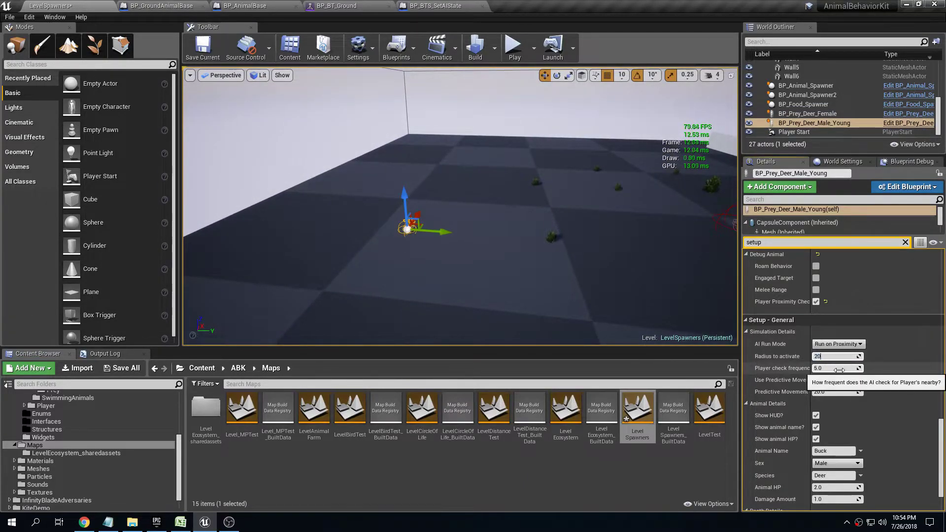
{"action": "key", "text": "Return"}
{"action": "key", "text": "s"}
{"action": "right_click_drag", "start_coordinate": [376, 148], "coordinate": [428, 172]}
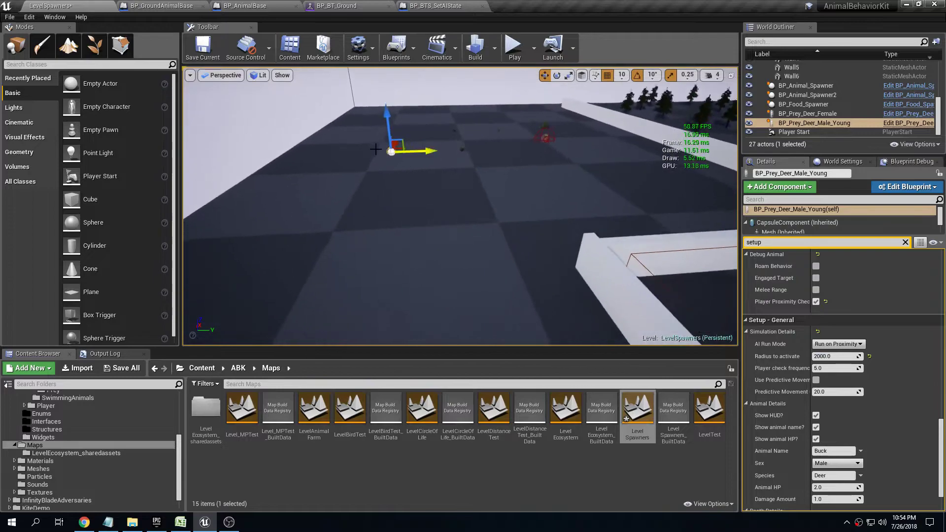
{"action": "left_click", "coordinate": [140, 367]}
{"action": "left_click", "coordinate": [554, 351]}
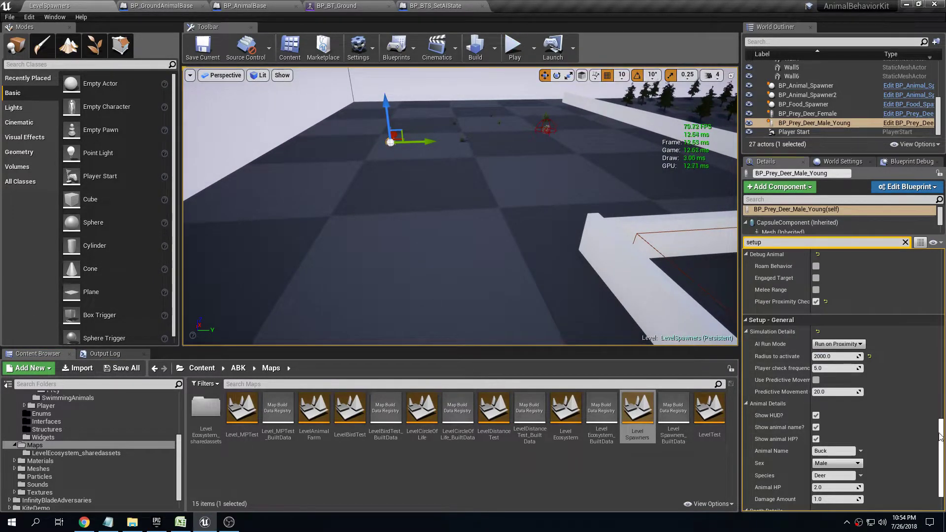
- Play the level and run toward the two deer in full screen to check their proximity spheres, then leave full screen
{"action": "left_click_drag", "start_coordinate": [941, 440], "coordinate": [941, 426]}
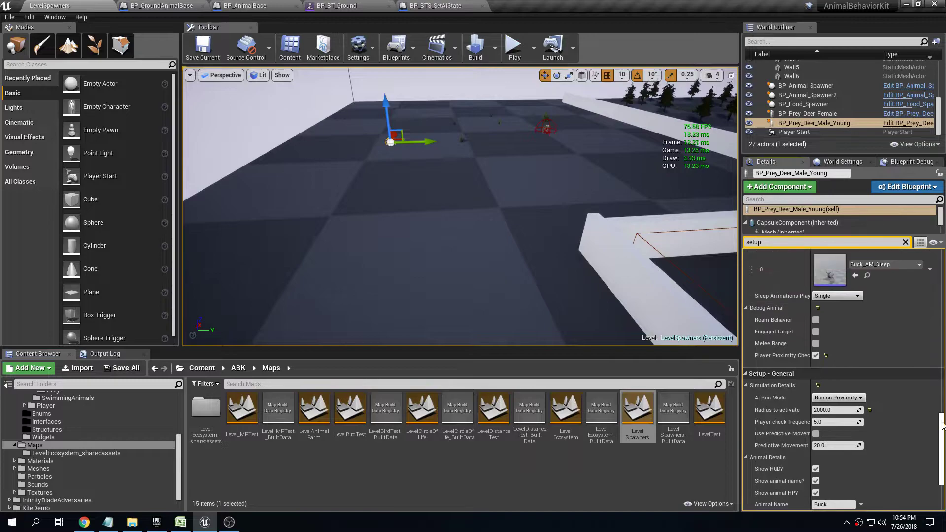
{"action": "left_click", "coordinate": [514, 47]}
{"action": "key", "text": "w"}
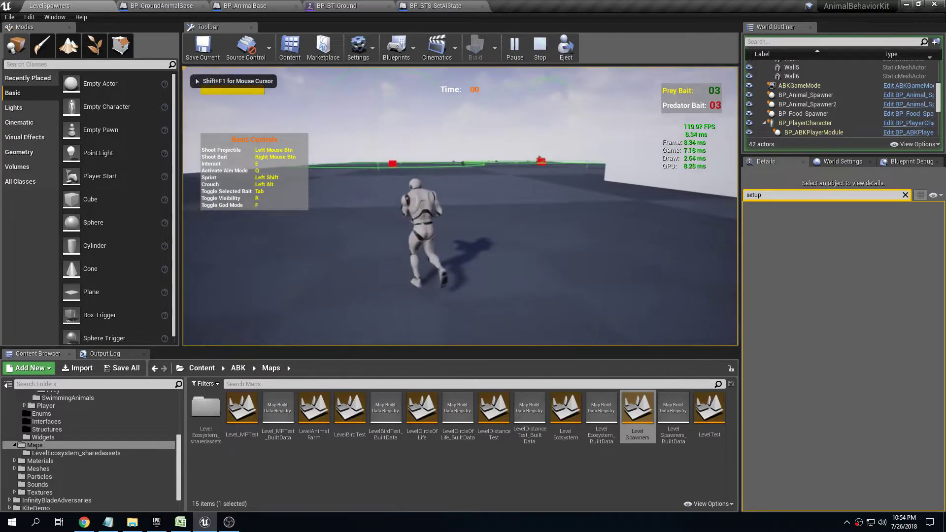
{"action": "key", "text": "F11"}
{"action": "left_click", "coordinate": [509, 82]}
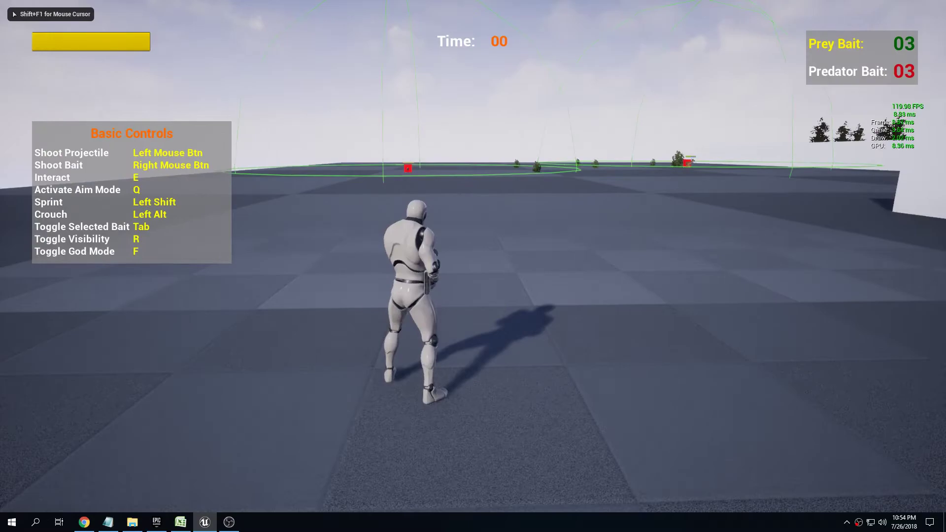
{"action": "key", "text": "w"}
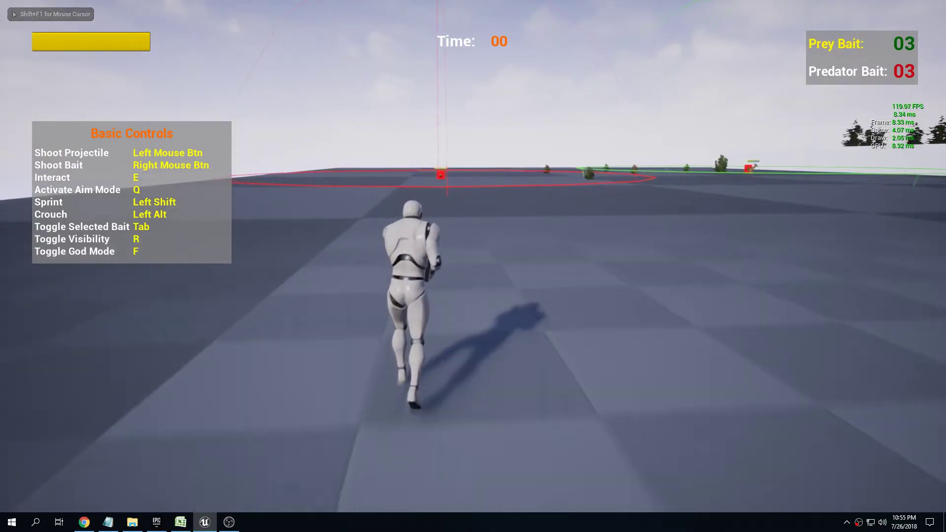
{"action": "key", "text": "d"}
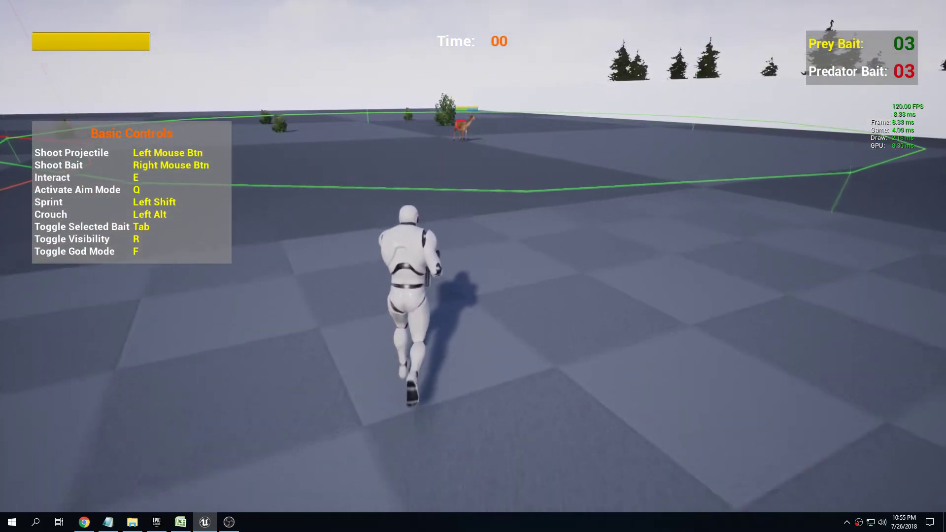
{"action": "key", "text": "F11"}
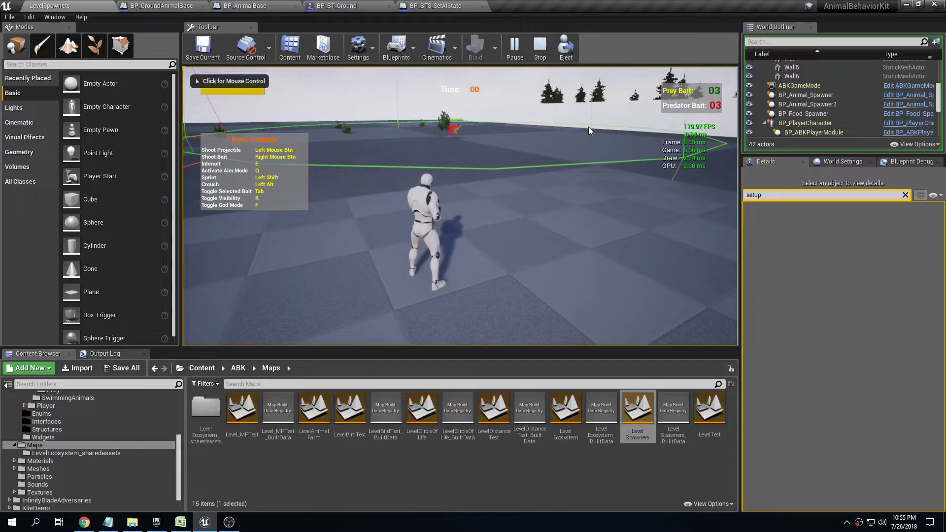
- Eject from the player and fly the camera past the Doe to the Young Buck
{"action": "left_click", "coordinate": [567, 47]}
{"action": "key", "text": "f"}
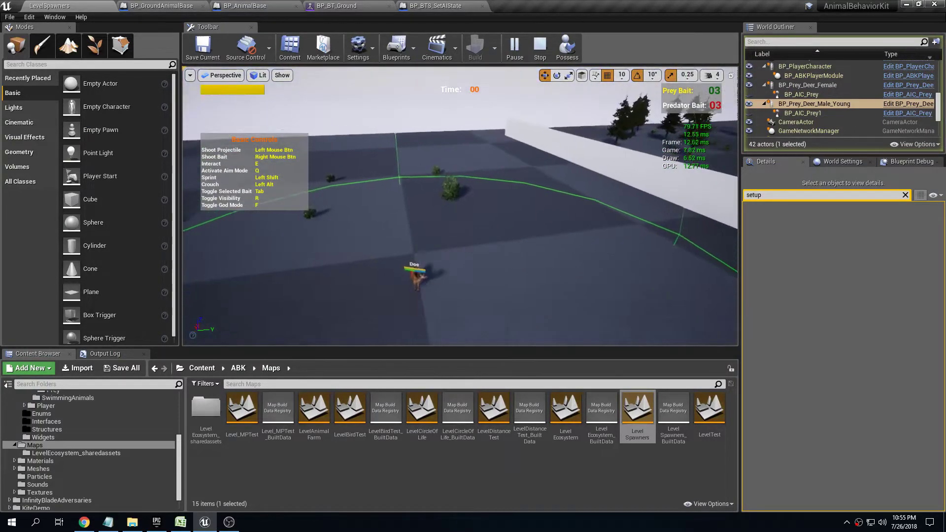
{"action": "key", "text": "w"}
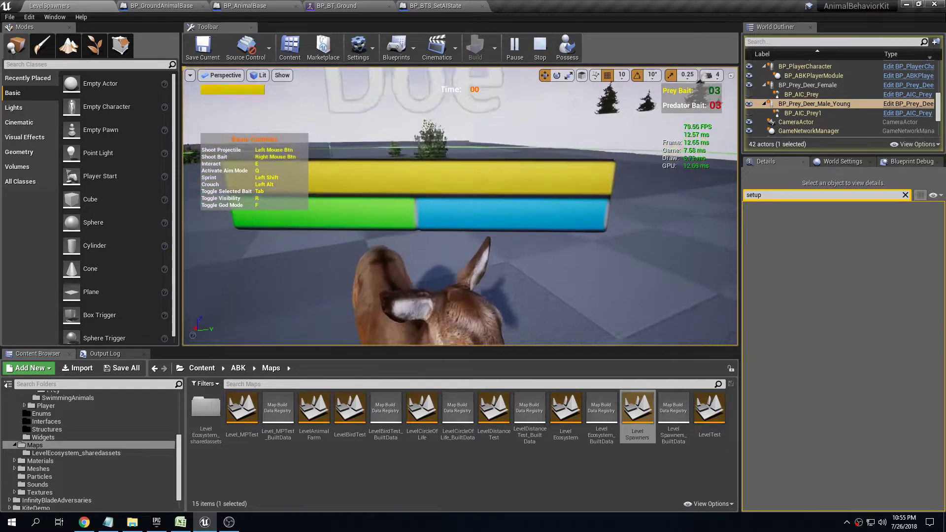
{"action": "right_click_drag", "start_coordinate": [527, 173], "coordinate": [315, 163]}
{"action": "key", "text": "w"}
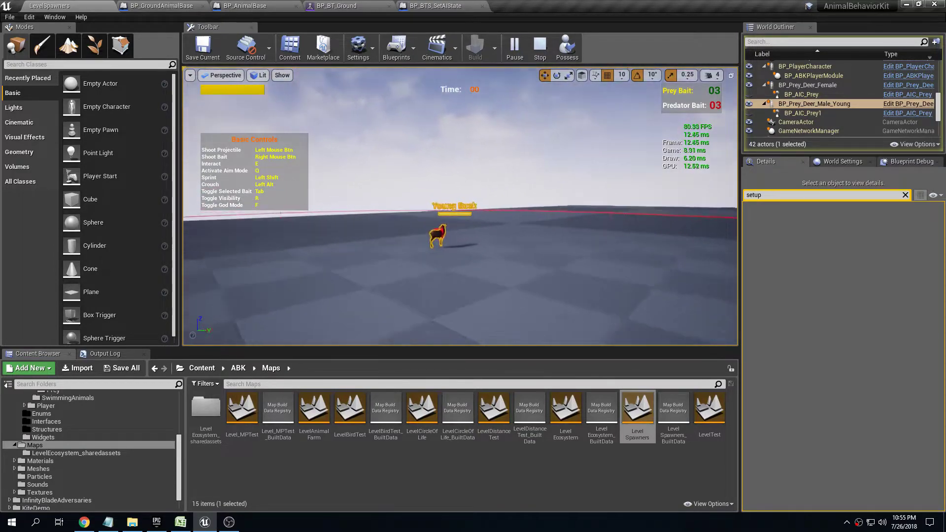
- Inspect the Young Buck's BP_Comp_GrowOld component and its growth time settings
{"action": "left_click", "coordinate": [432, 217]}
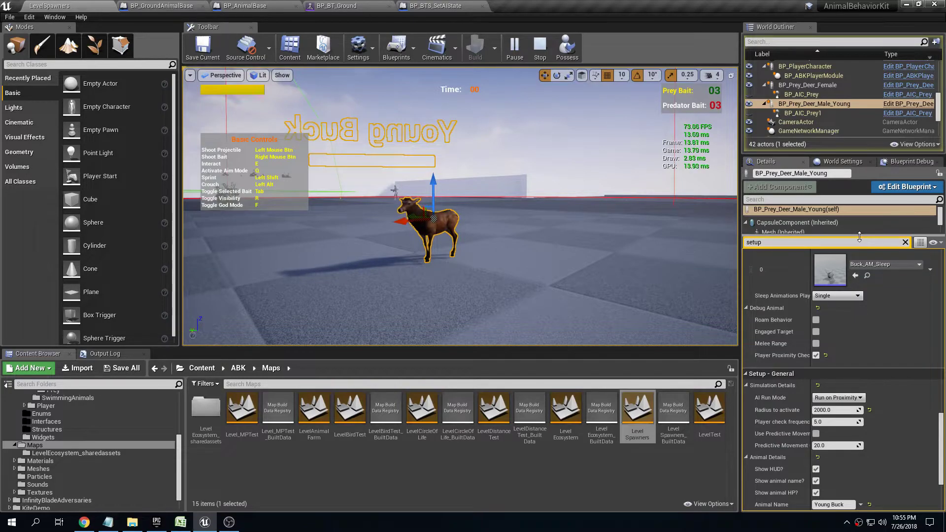
{"action": "left_click_drag", "start_coordinate": [861, 237], "coordinate": [862, 328]}
{"action": "left_click", "coordinate": [745, 222]}
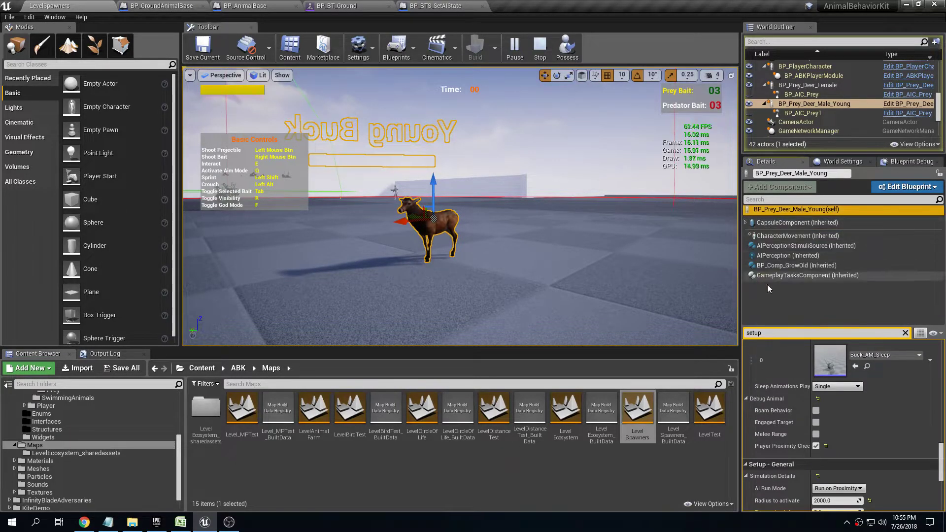
{"action": "left_click", "coordinate": [788, 266]}
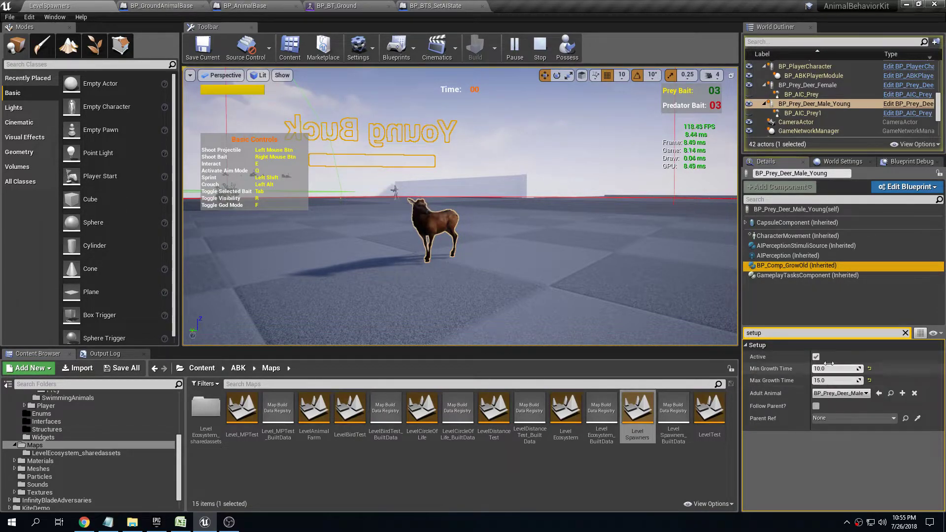
{"action": "right_click_drag", "start_coordinate": [557, 207], "coordinate": [522, 206]}
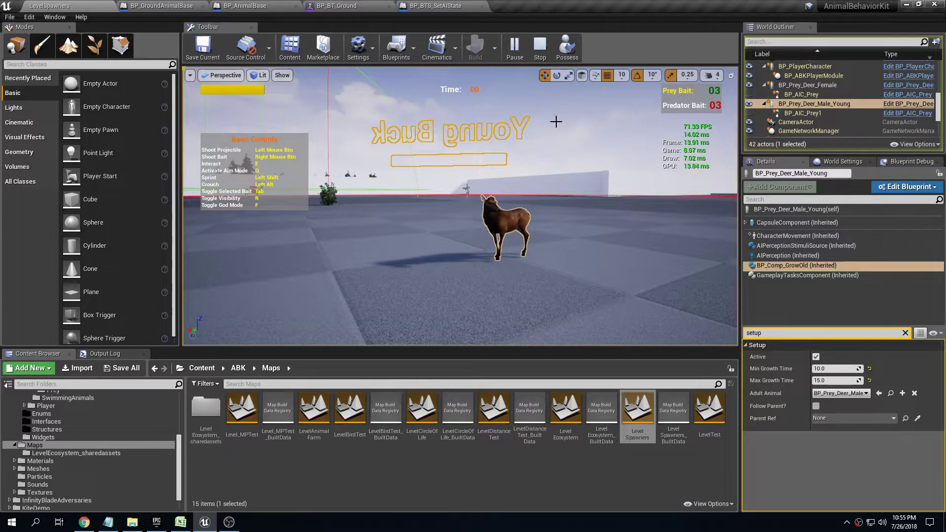
- Possess the player again, run up to the Young Buck, and briefly toggle aim mode while observing the animal
{"action": "left_click", "coordinate": [568, 51]}
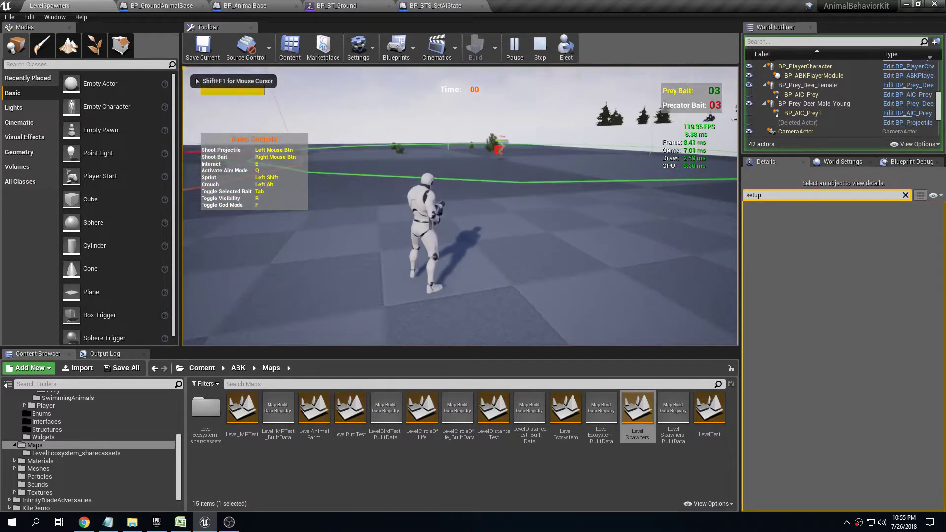
{"action": "key", "text": "w"}
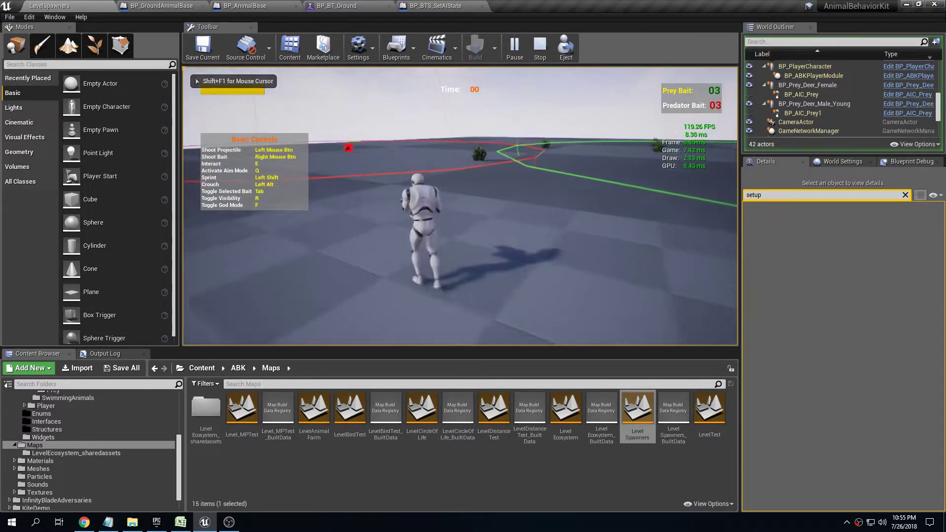
{"action": "key", "text": "a"}
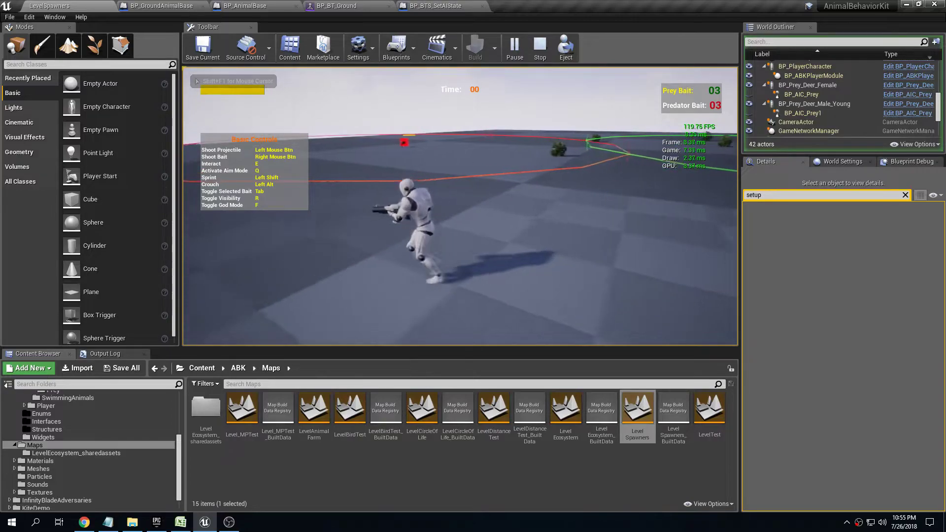
{"action": "key", "text": "w"}
{"action": "key", "text": "w"}
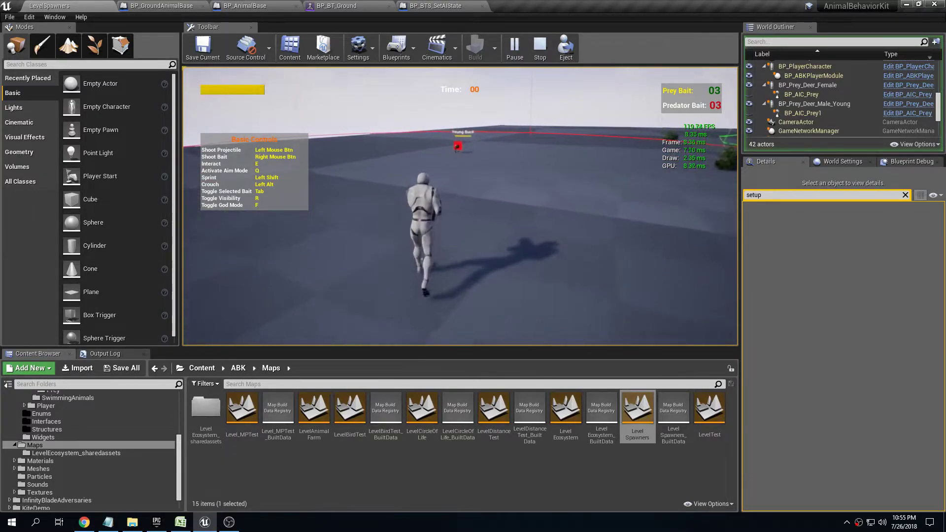
{"action": "key", "text": "w"}
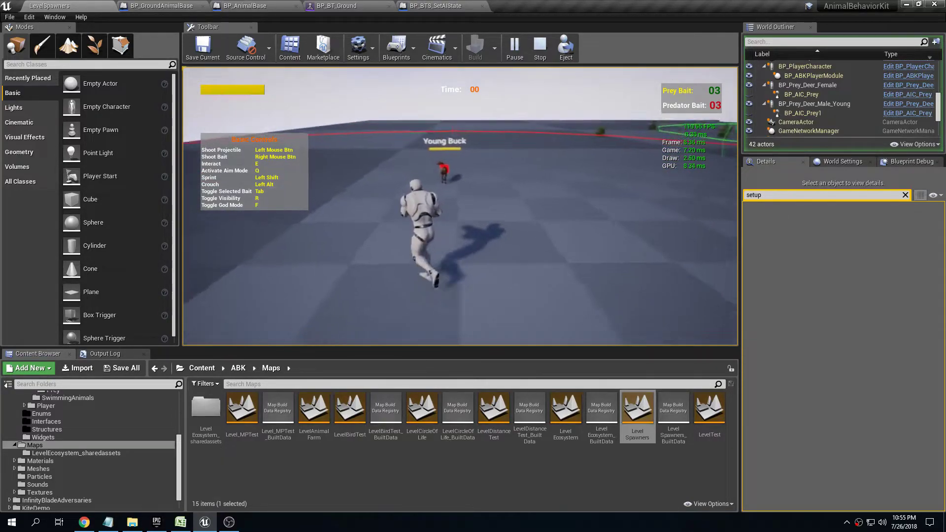
{"action": "key", "text": "q"}
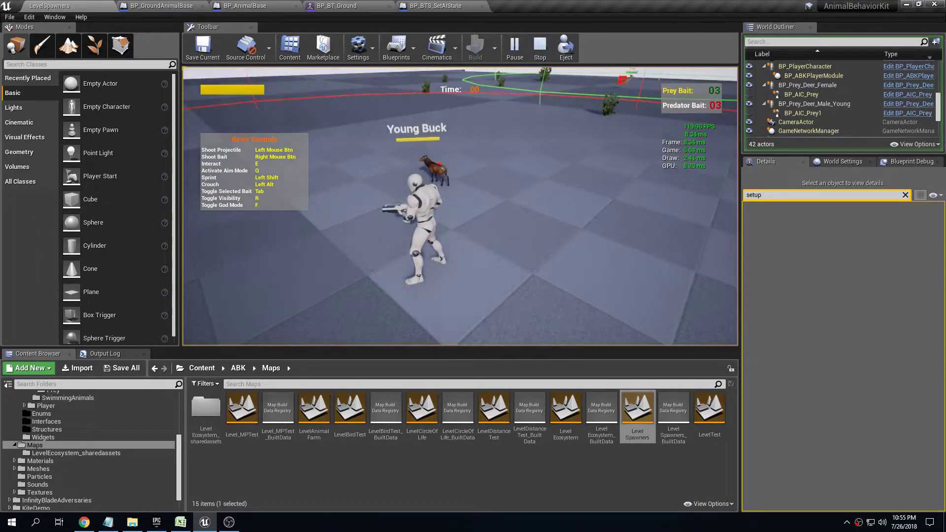
{"action": "key", "text": "q"}
{"action": "key", "text": "w"}
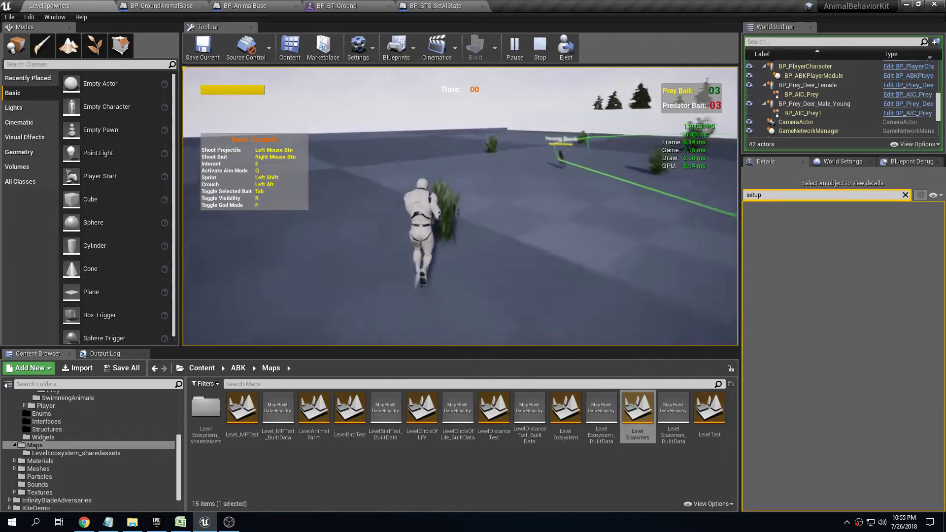
- Observe the Doe with the player and with the ejected free camera, and stop playing the level
{"action": "key", "text": "w"}
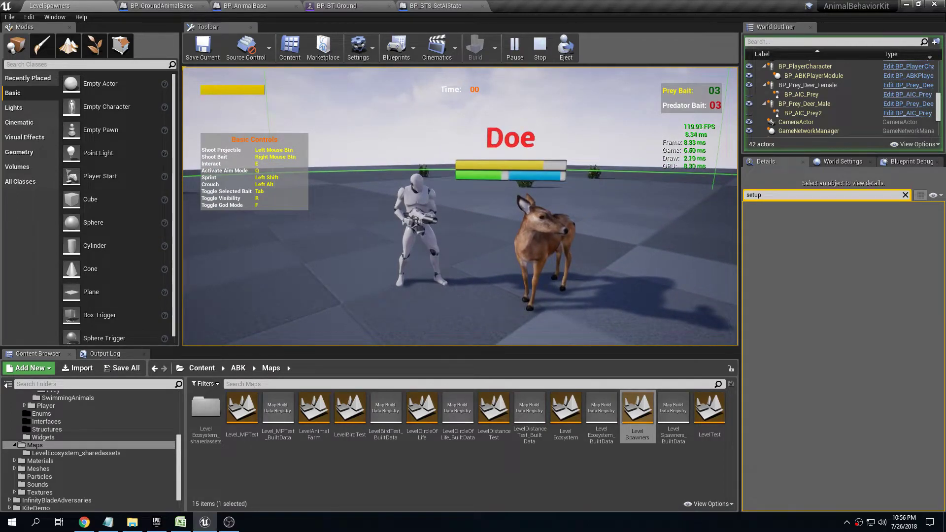
{"action": "key", "text": "w"}
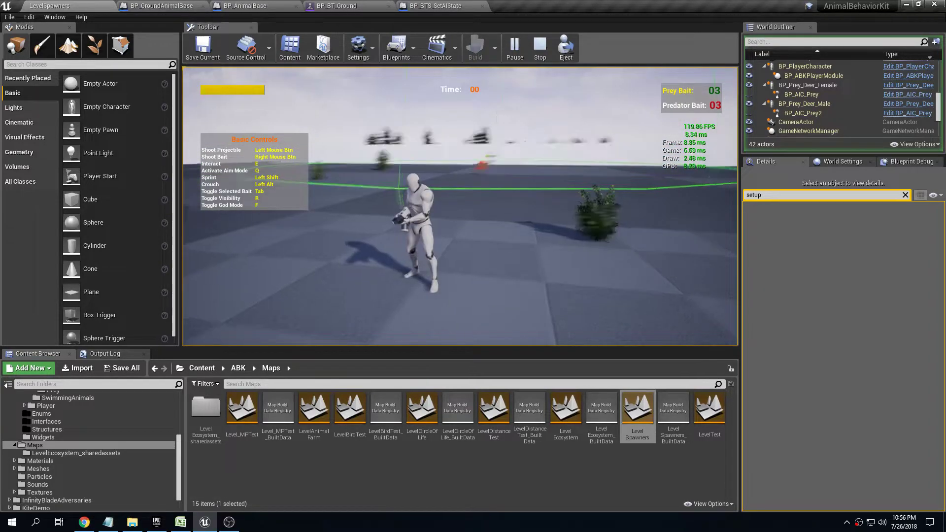
{"action": "key", "text": "shift+F1"}
{"action": "left_click", "coordinate": [560, 56]}
{"action": "key", "text": "w"}
{"action": "mouse_move", "coordinate": [460, 205]}
{"action": "right_mouse_down"}
{"action": "mouse_move", "coordinate": [460, 168]}
{"action": "mouse_move", "coordinate": [461, 197]}
{"action": "mouse_move", "coordinate": [439, 195]}
{"action": "mouse_move", "coordinate": [455, 241]}
{"action": "mouse_move", "coordinate": [463, 206]}
{"action": "right_mouse_up"}
{"action": "key", "text": "w"}
{"action": "key", "text": "s"}
{"action": "key", "text": "w"}
{"action": "right_click_drag", "start_coordinate": [549, 199], "coordinate": [552, 199]}
{"action": "key", "text": "a"}
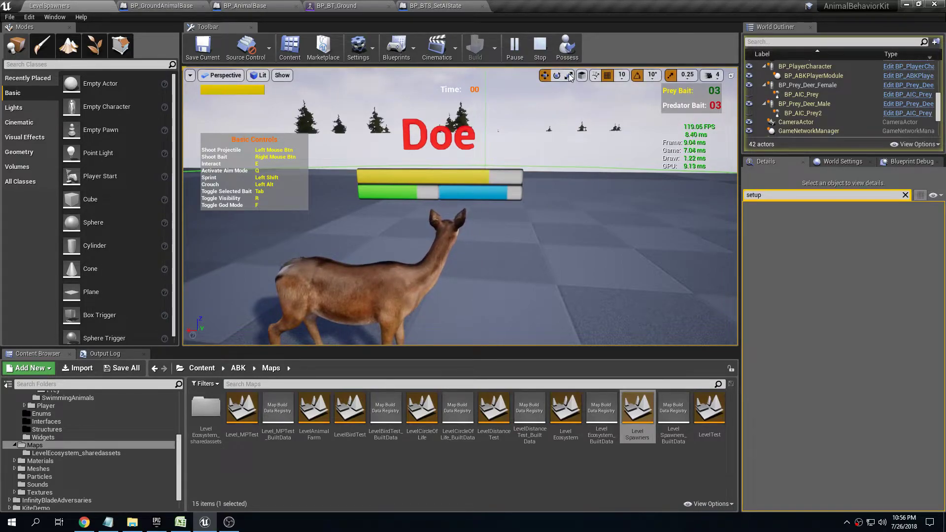
{"action": "left_click", "coordinate": [547, 48]}
- Clear the details filter, select the BP_Prey_Deer_Female actor in the level, and enlarge its property list
{"action": "right_click_drag", "start_coordinate": [460, 205], "coordinate": [345, 242]}
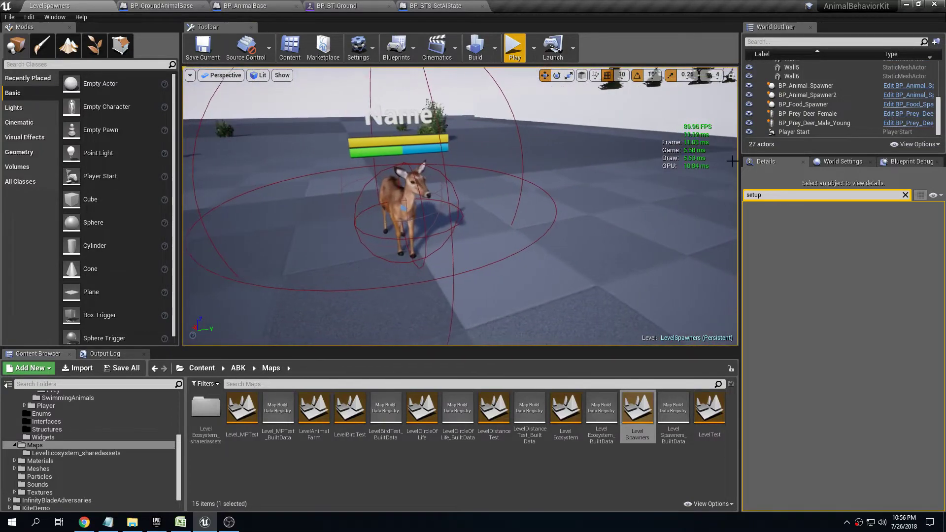
{"action": "left_click", "coordinate": [905, 196]}
{"action": "left_click", "coordinate": [410, 192]}
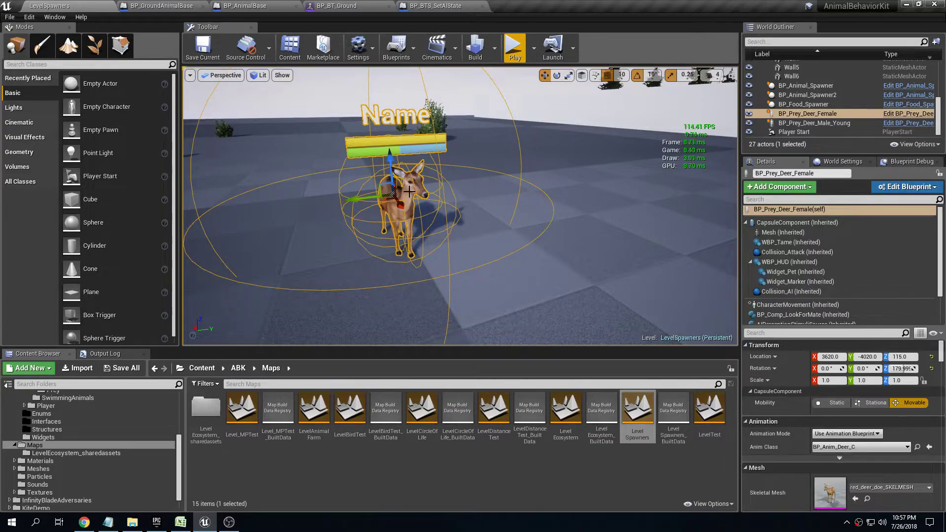
{"action": "left_click_drag", "start_coordinate": [787, 327], "coordinate": [787, 265]}
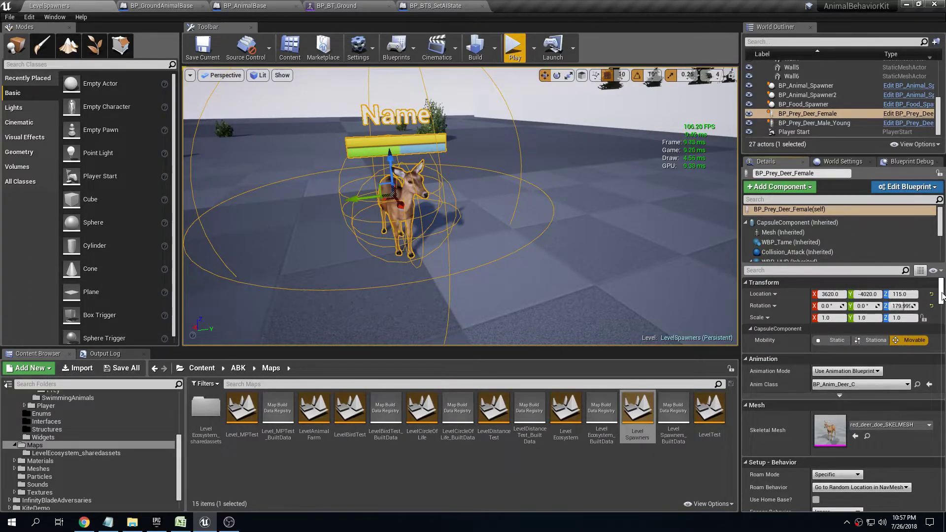
- Collapse the Doe's behavior subgroups from Behavior Details through Behavior POI plus Animal Animations and Debug Animal, and widen the property name column
{"action": "mouse_move", "coordinate": [941, 296]}
{"action": "left_mouse_down"}
{"action": "mouse_move", "coordinate": [941, 316]}
{"action": "mouse_move", "coordinate": [943, 292]}
{"action": "left_mouse_up"}
{"action": "scroll", "coordinate": [838, 375], "scroll_direction": "down", "scroll_amount": 10}
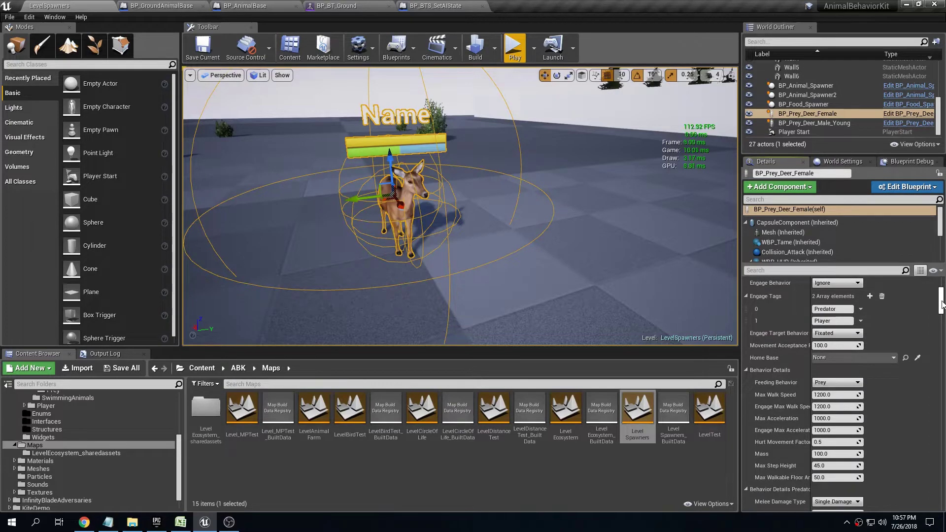
{"action": "left_click", "coordinate": [746, 370]}
{"action": "left_click", "coordinate": [745, 382]}
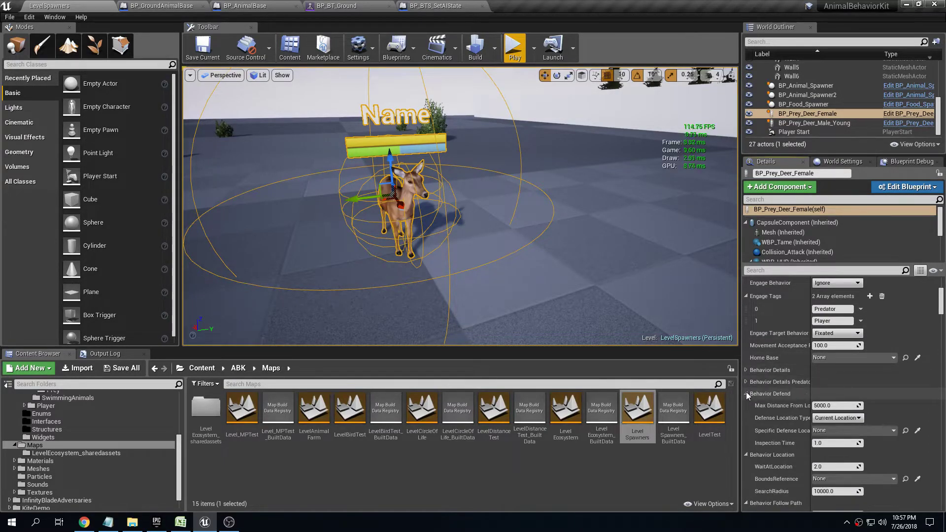
{"action": "left_click", "coordinate": [746, 393]}
{"action": "left_click", "coordinate": [746, 405]}
{"action": "left_click", "coordinate": [746, 417]}
{"action": "left_click", "coordinate": [746, 429]}
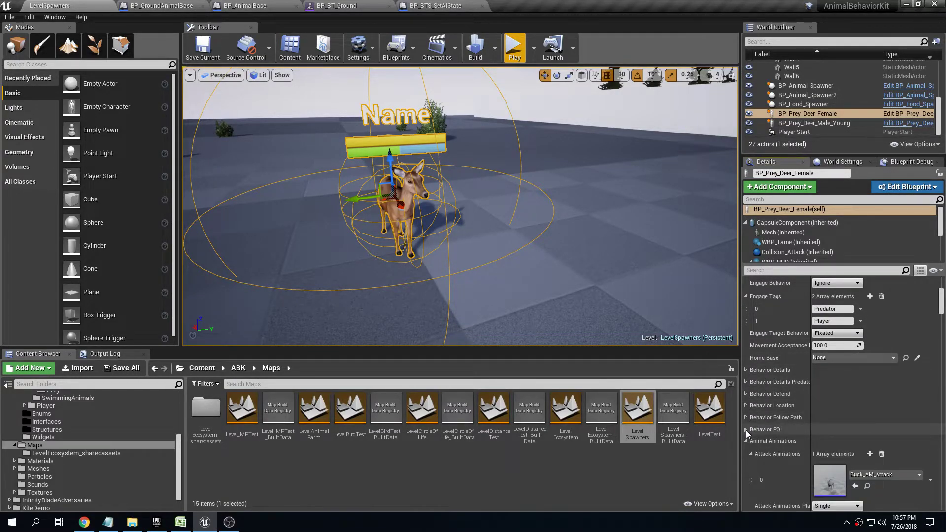
{"action": "scroll", "coordinate": [765, 398], "scroll_direction": "down", "scroll_amount": 1}
{"action": "left_click", "coordinate": [748, 424]}
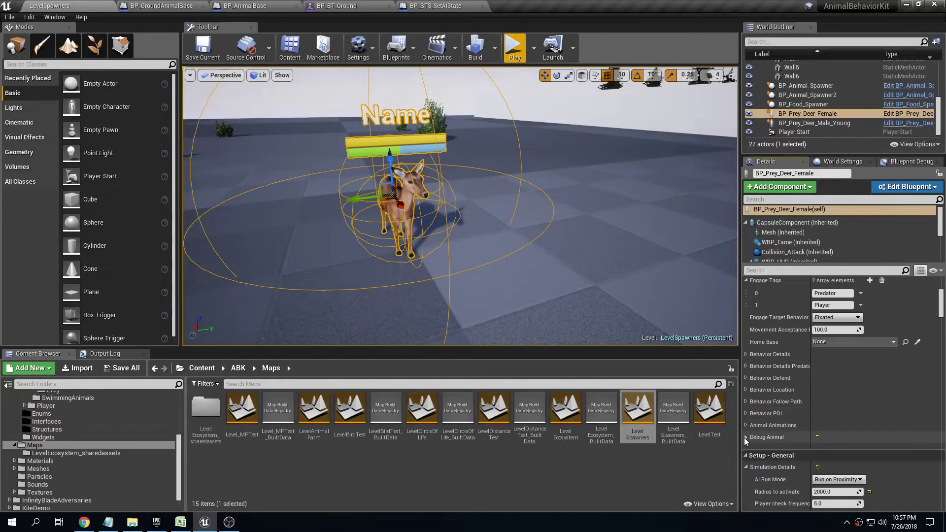
{"action": "scroll", "coordinate": [786, 367], "scroll_direction": "up", "scroll_amount": 4}
{"action": "scroll", "coordinate": [784, 354], "scroll_direction": "down", "scroll_amount": 5}
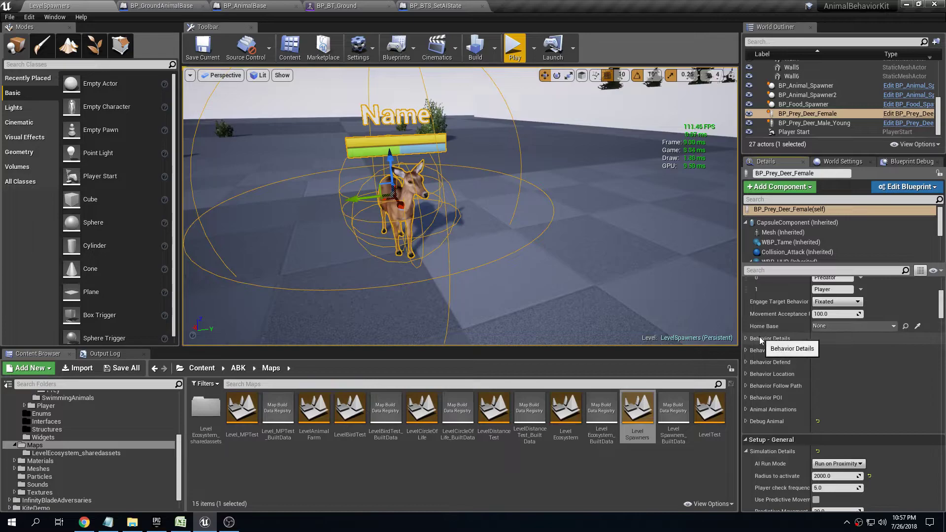
{"action": "left_click_drag", "start_coordinate": [811, 341], "coordinate": [837, 340]}
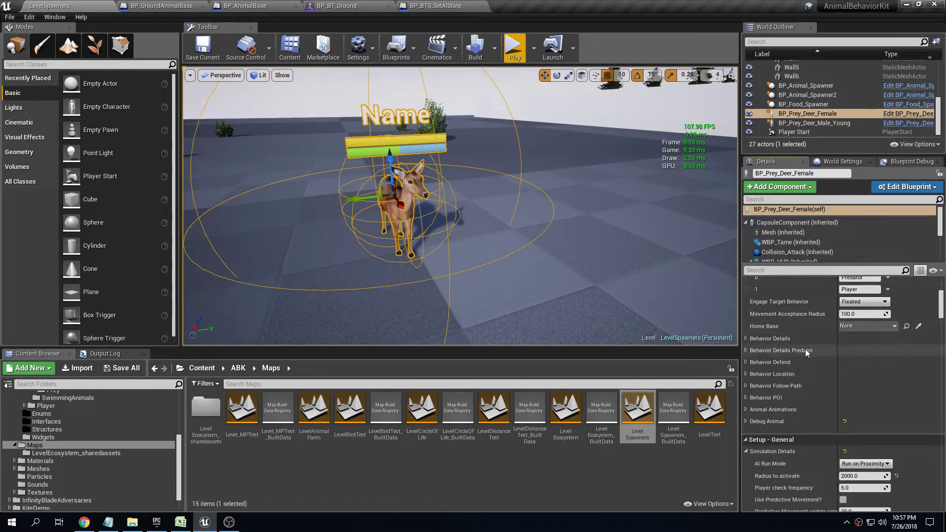
- Inspect the Doe's Behavior Details and Behavior Defend settings, closing each group after viewing
{"action": "left_click", "coordinate": [747, 339]}
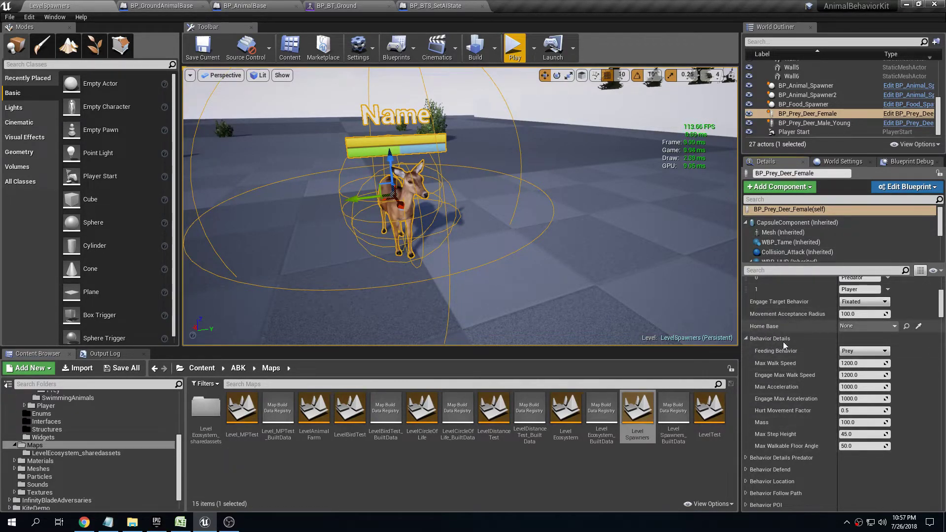
{"action": "left_click", "coordinate": [747, 339]}
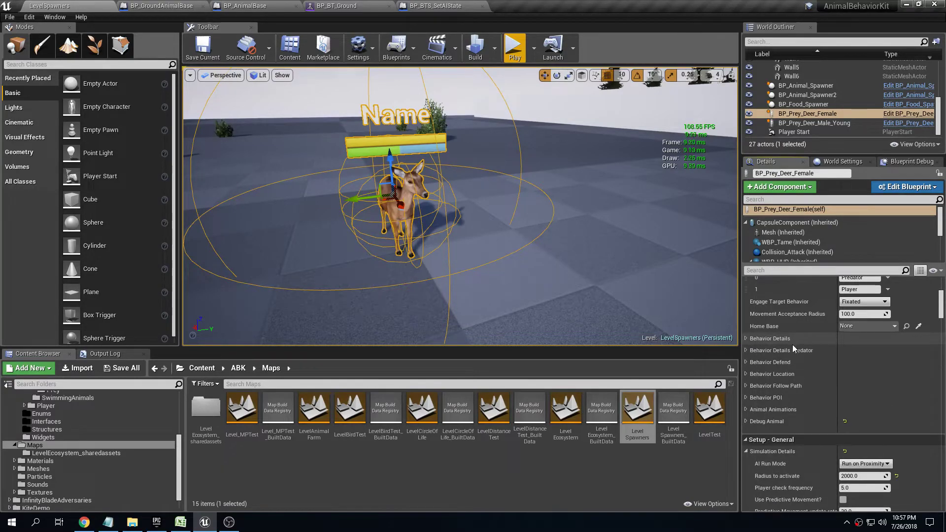
{"action": "left_click", "coordinate": [746, 362]}
{"action": "left_click", "coordinate": [746, 362]}
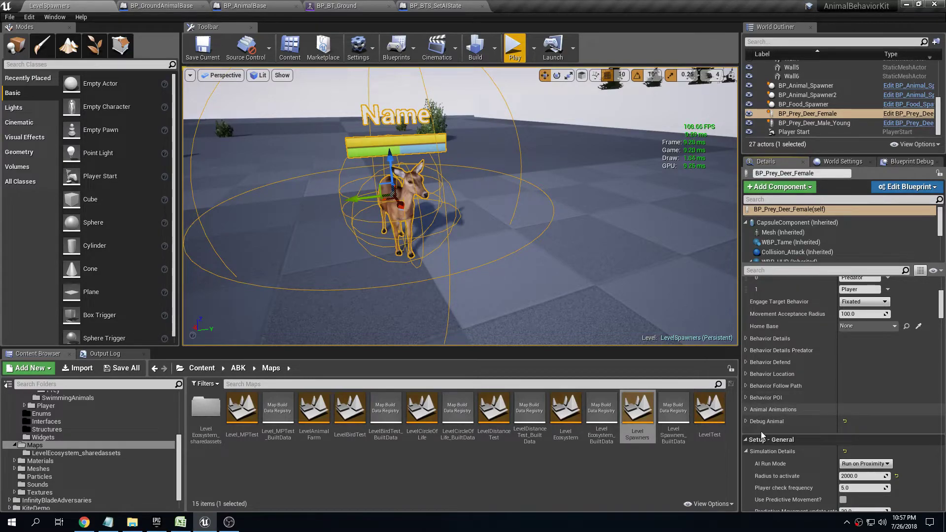
- Review the Doe's Animal Animations settings, collapsing the attack, hit, eat, drink and sleep animation lists before closing the group
{"action": "left_click", "coordinate": [746, 409]}
{"action": "scroll", "coordinate": [941, 306], "scroll_direction": "down", "scroll_amount": 2}
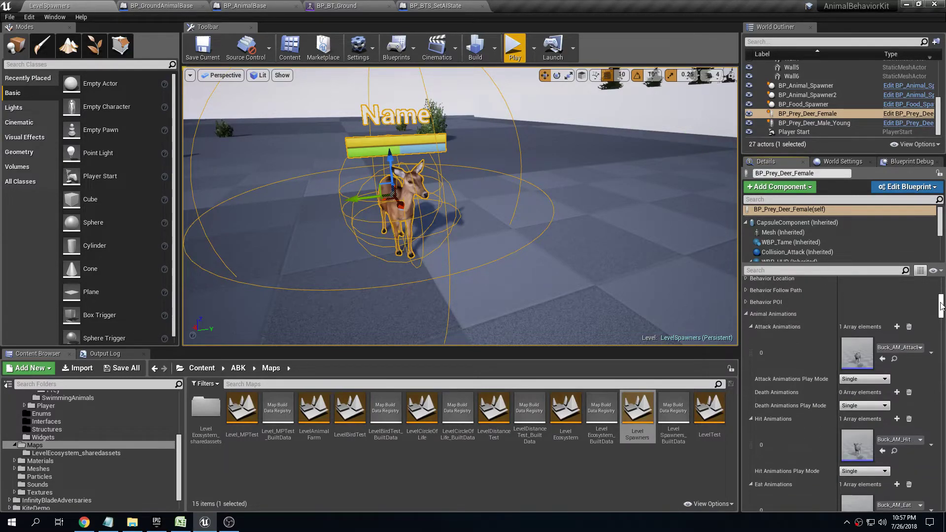
{"action": "left_click", "coordinate": [750, 317]}
{"action": "left_click", "coordinate": [750, 369]}
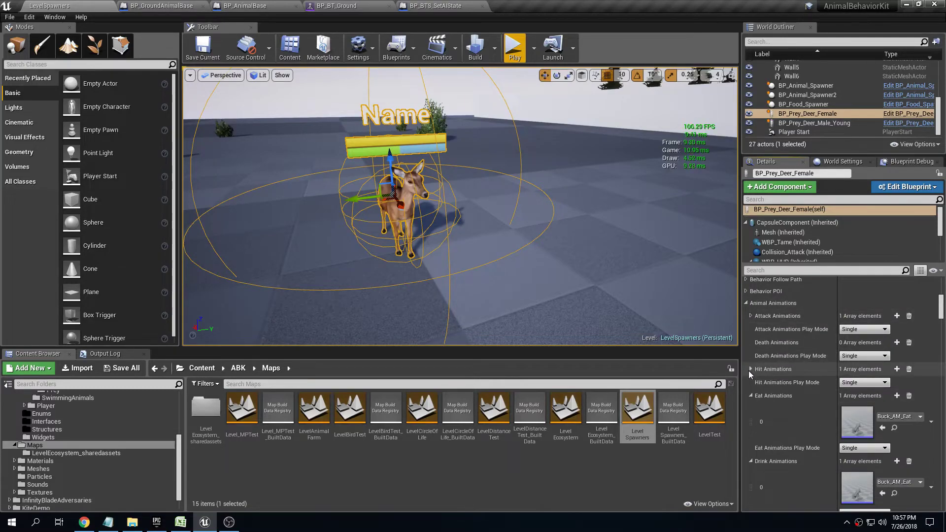
{"action": "left_click", "coordinate": [750, 396]}
{"action": "left_click", "coordinate": [751, 423]}
{"action": "left_click", "coordinate": [750, 449]}
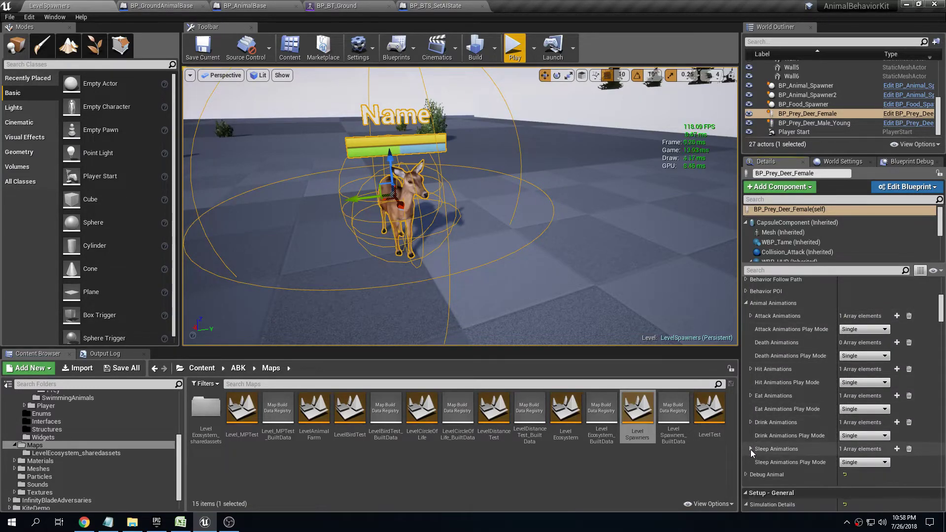
{"action": "left_click", "coordinate": [746, 303]}
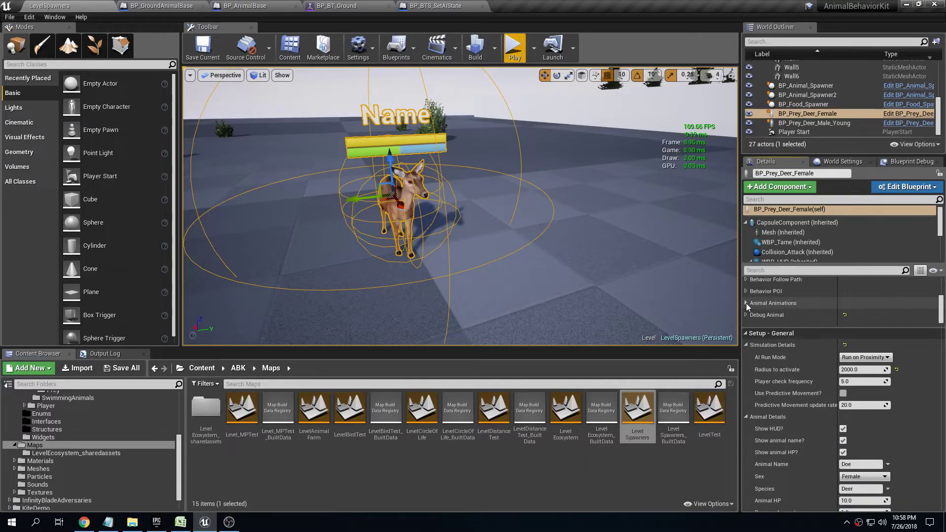
- Check the Doe's Debug Animal options, and collapse the Simulation Details, Animal Details and Death Details groups
{"action": "left_click", "coordinate": [746, 314]}
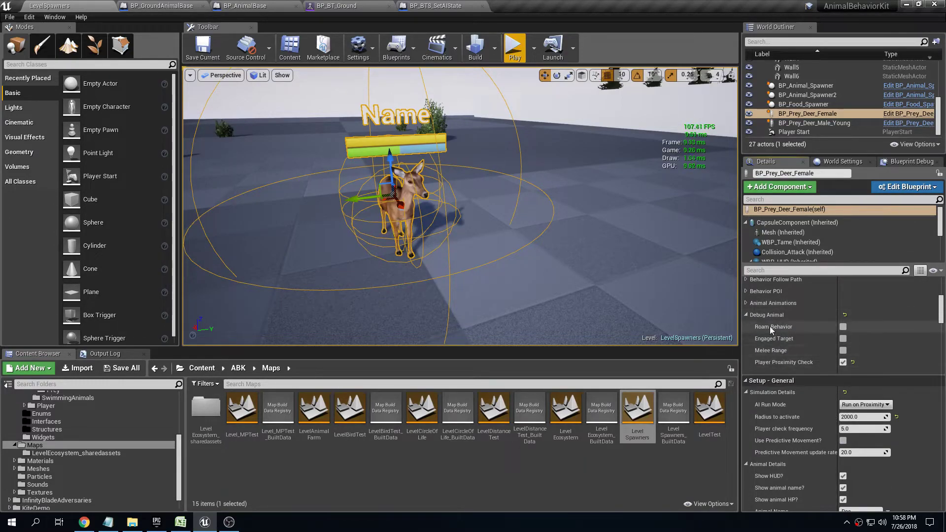
{"action": "left_click", "coordinate": [746, 315]}
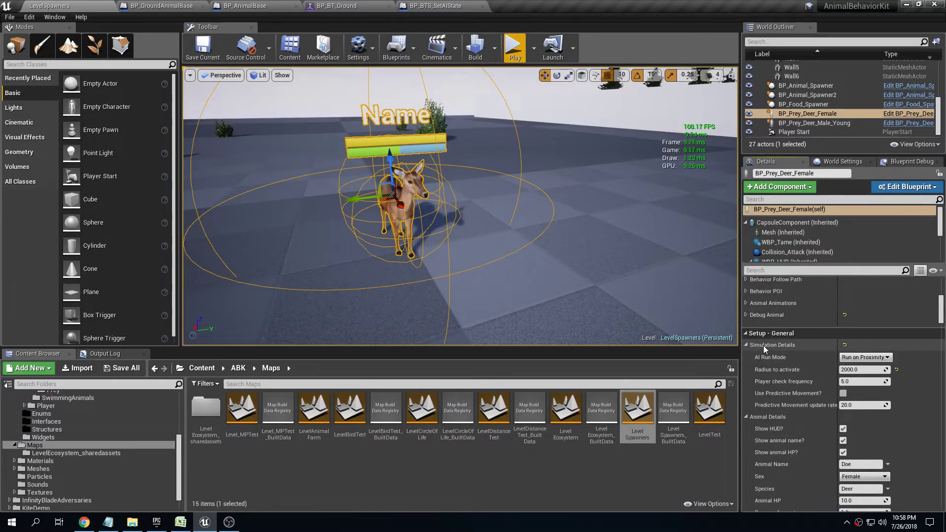
{"action": "left_click", "coordinate": [747, 345]}
{"action": "left_click", "coordinate": [746, 357]}
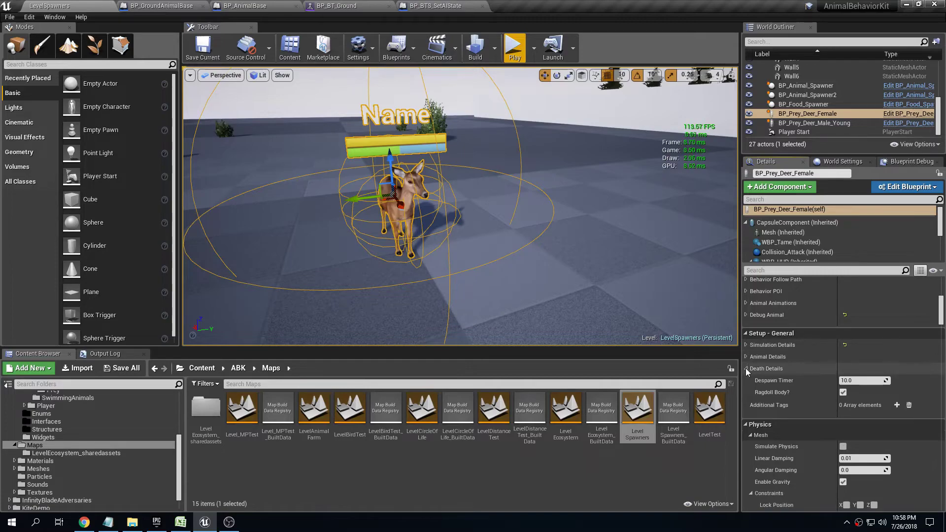
{"action": "left_click", "coordinate": [746, 369]}
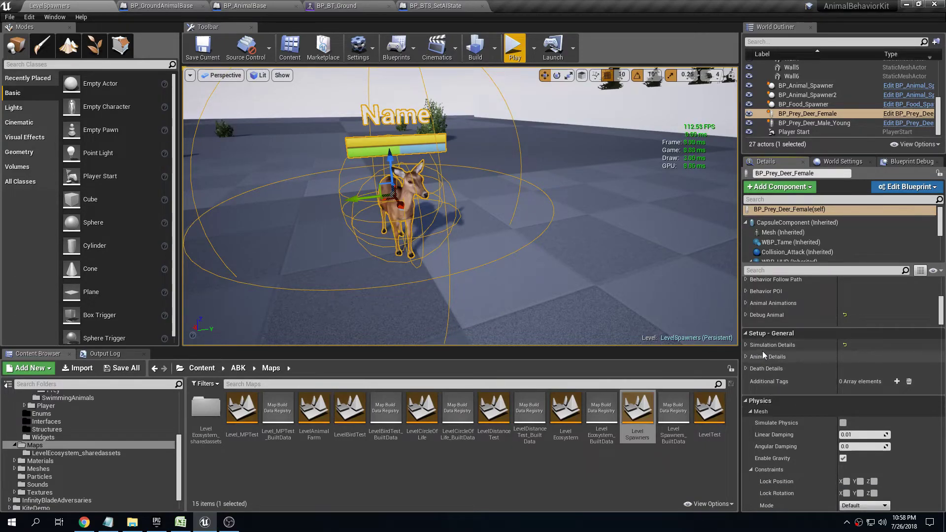
- Inspect the Doe's Simulation Details, viewing the AI Run Mode choices and keeping Run on Proximity
{"action": "left_click", "coordinate": [747, 345]}
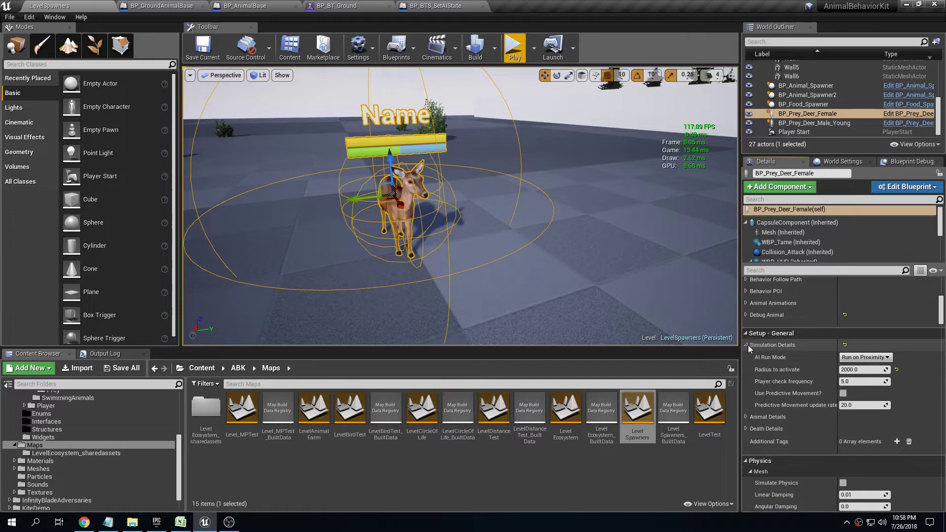
{"action": "left_click", "coordinate": [846, 358]}
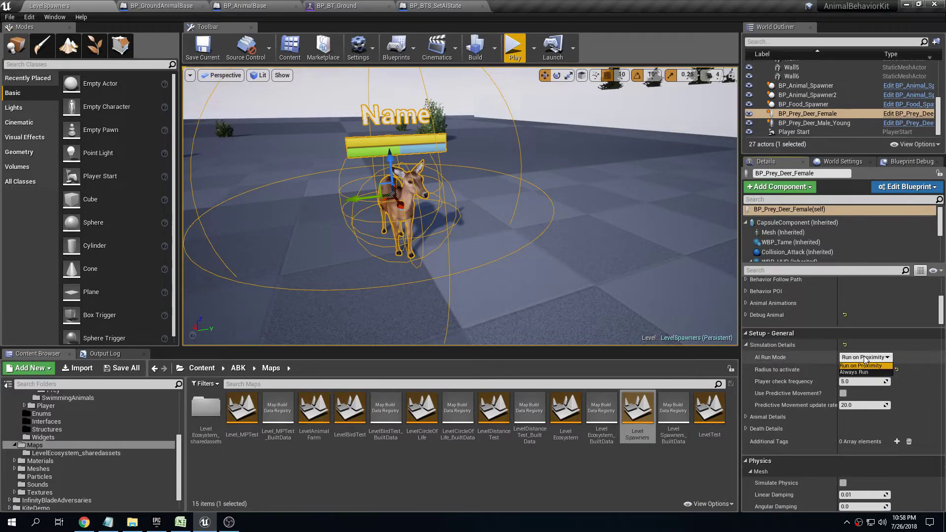
{"action": "left_click", "coordinate": [863, 366]}
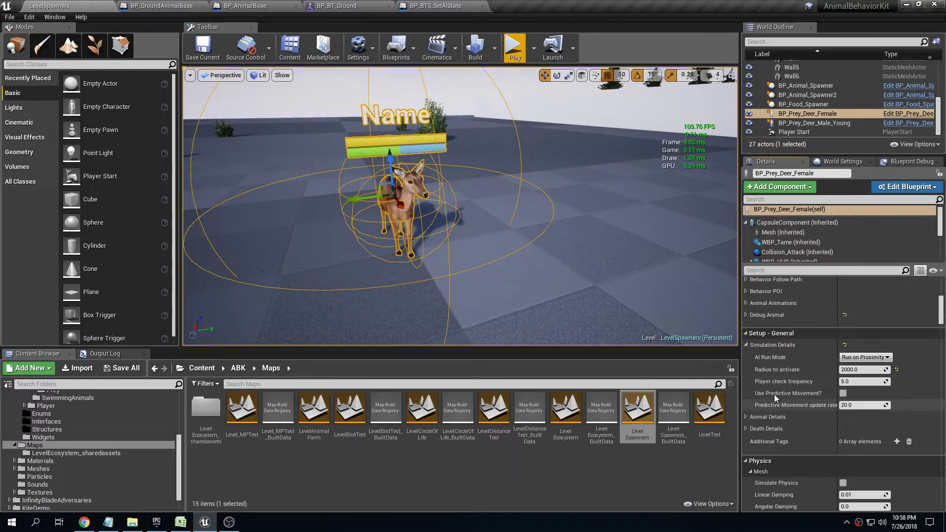
{"action": "left_click", "coordinate": [749, 346]}
- Inspect the Doe's Animal Details and Death Details settings, closing each group after viewing
{"action": "left_click", "coordinate": [747, 357]}
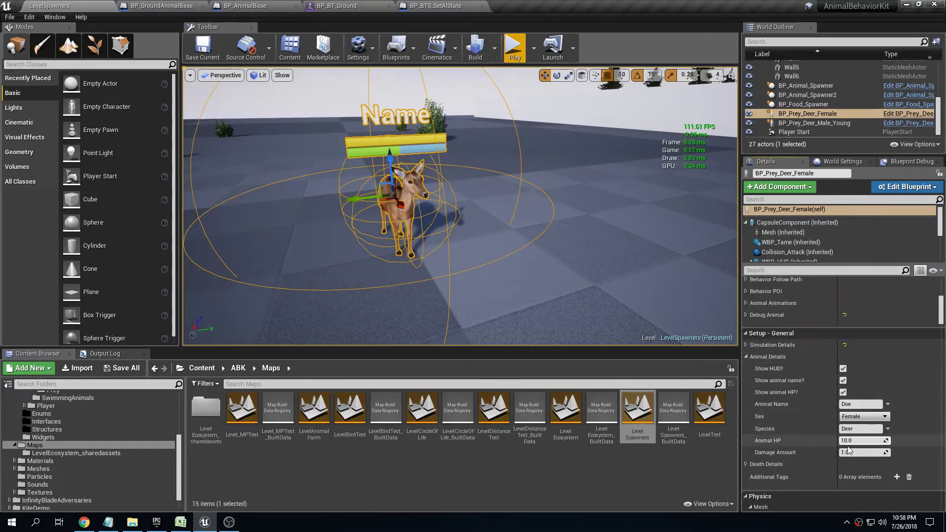
{"action": "left_click", "coordinate": [746, 357]}
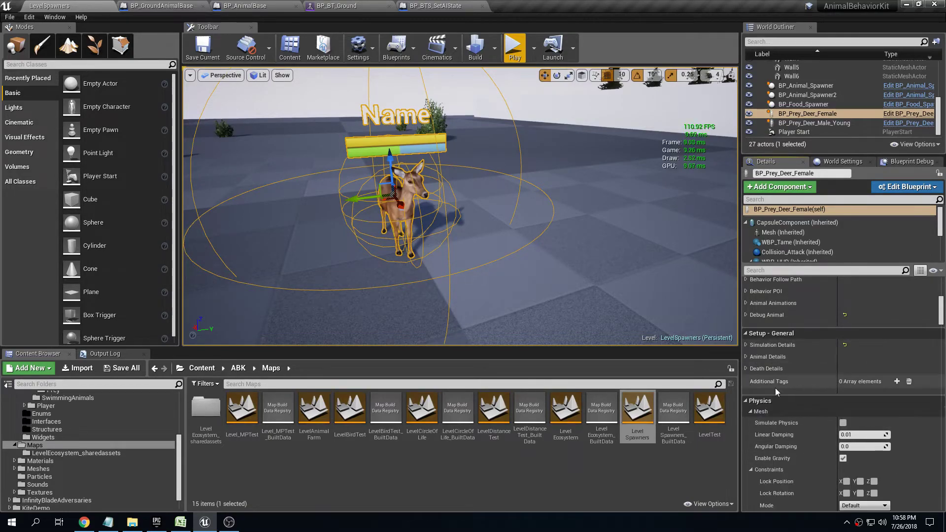
{"action": "left_click", "coordinate": [747, 369]}
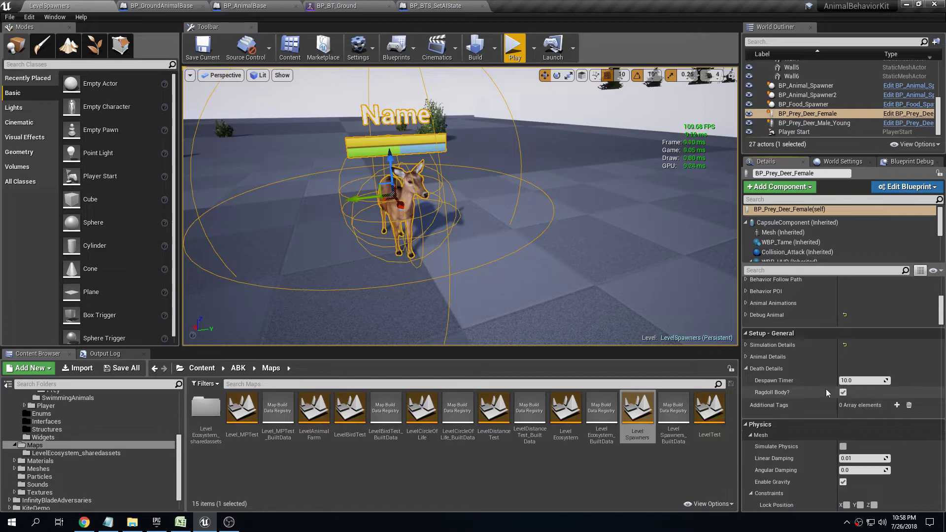
{"action": "left_click", "coordinate": [754, 369]}
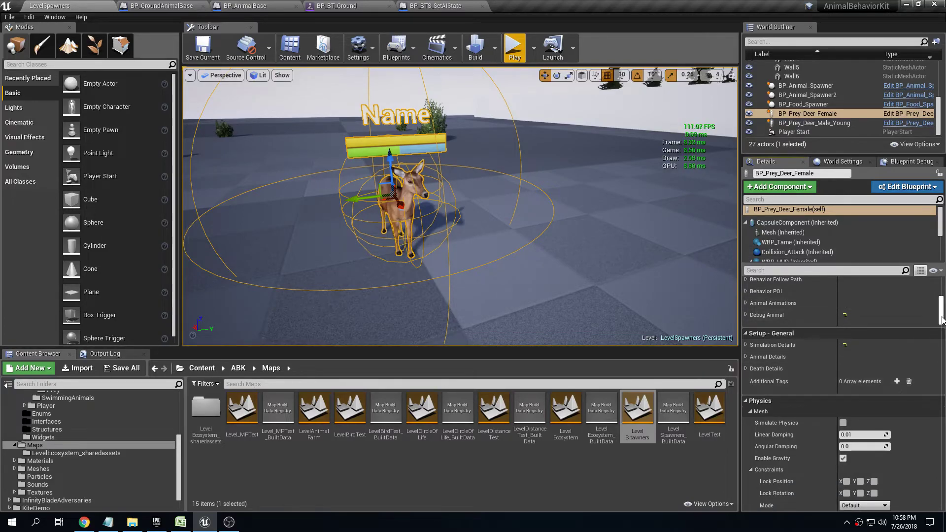
- Look over the Doe's collapsed setup groups and its Setup - Behavior roam and engage settings
{"action": "scroll", "coordinate": [788, 355], "scroll_direction": "up", "scroll_amount": 5}
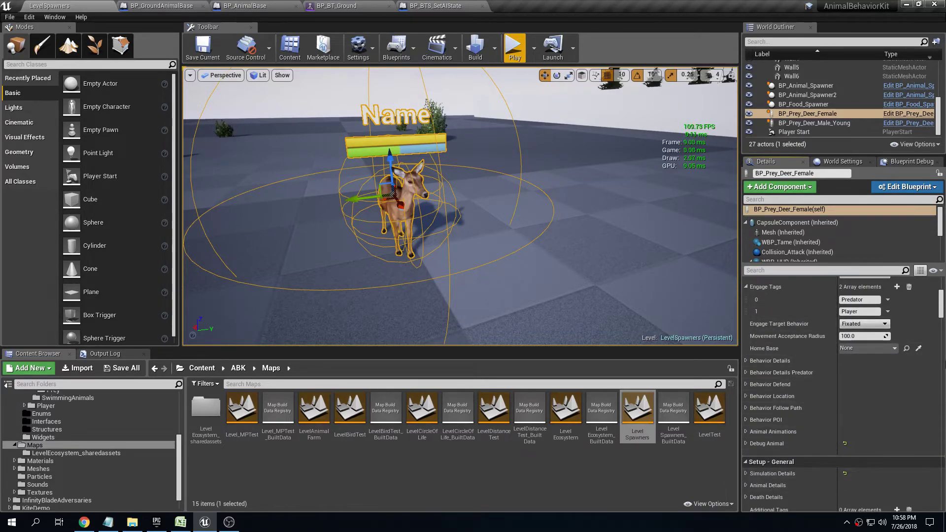
{"action": "mouse_move", "coordinate": [942, 314]}
{"action": "left_mouse_down"}
{"action": "mouse_move", "coordinate": [942, 340]}
{"action": "mouse_move", "coordinate": [941, 322]}
{"action": "left_mouse_up"}
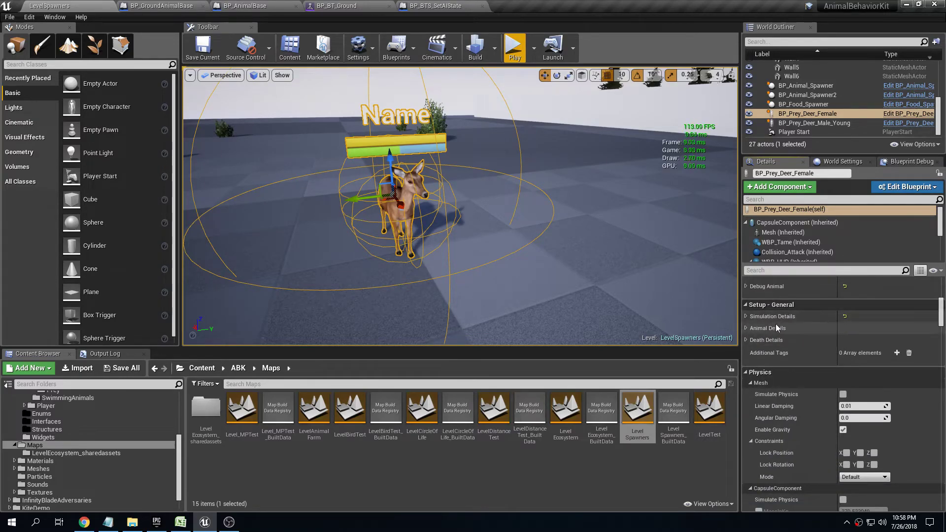
{"action": "scroll", "coordinate": [798, 389], "scroll_direction": "up", "scroll_amount": 5}
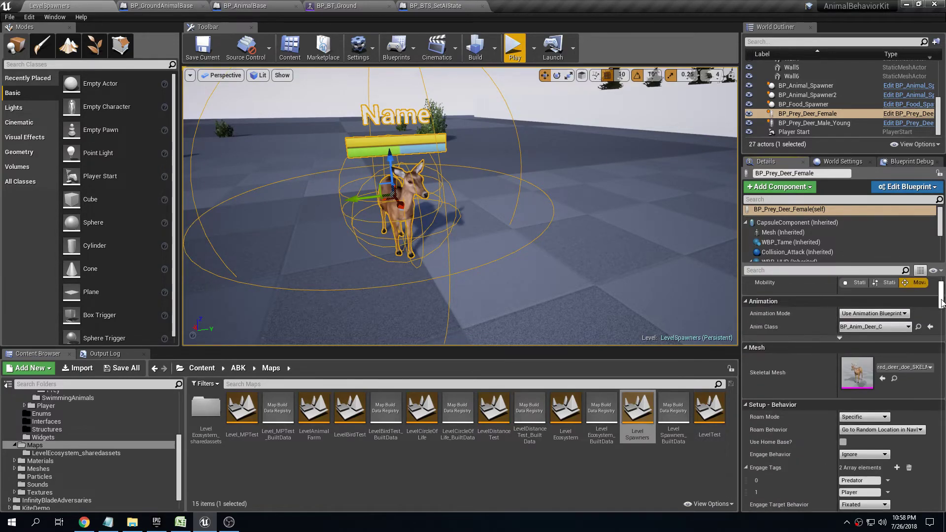
{"action": "scroll", "coordinate": [798, 389], "scroll_direction": "down", "scroll_amount": 3}
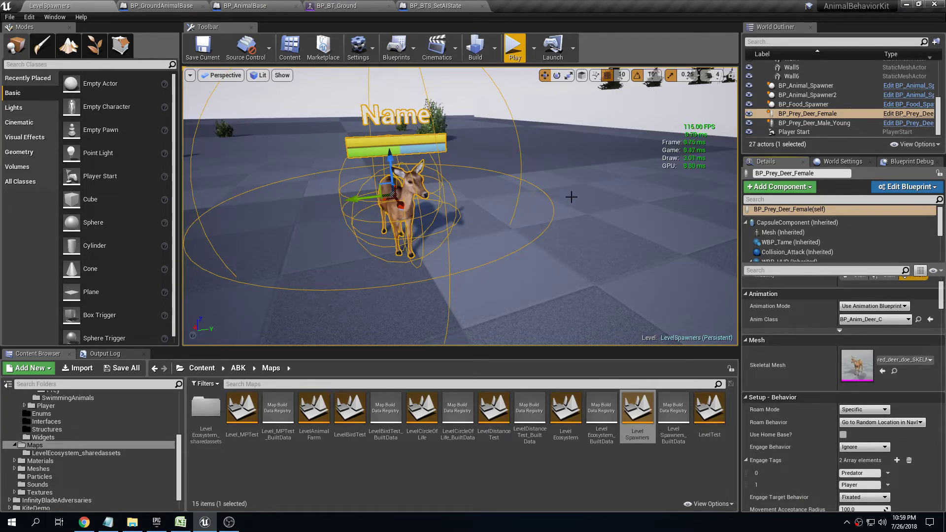
{"action": "right_click_drag", "start_coordinate": [601, 181], "coordinate": [584, 187]}
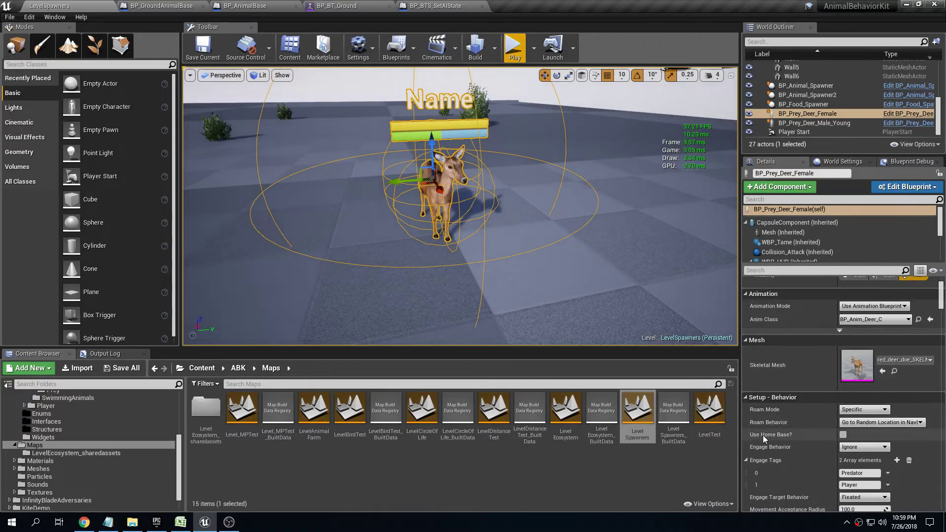
- Examine the BP_BT_Ground behavior tree from the Inactive branch across to the roaming and defense branches
{"action": "left_click", "coordinate": [338, 6]}
{"action": "scroll", "coordinate": [404, 231], "scroll_direction": "down", "scroll_amount": 6}
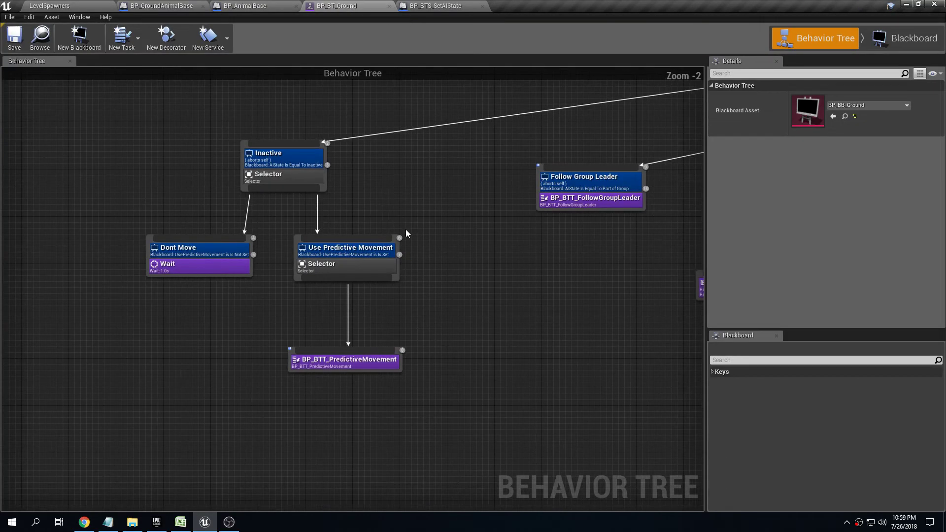
{"action": "right_click_drag", "start_coordinate": [476, 143], "coordinate": [404, 118]}
{"action": "mouse_move", "coordinate": [564, 183]}
{"action": "right_mouse_down"}
{"action": "mouse_move", "coordinate": [401, 179]}
{"action": "mouse_move", "coordinate": [335, 157]}
{"action": "right_mouse_up"}
{"action": "scroll", "coordinate": [362, 177], "scroll_direction": "up", "scroll_amount": 3}
{"action": "right_click_drag", "start_coordinate": [623, 202], "coordinate": [392, 218]}
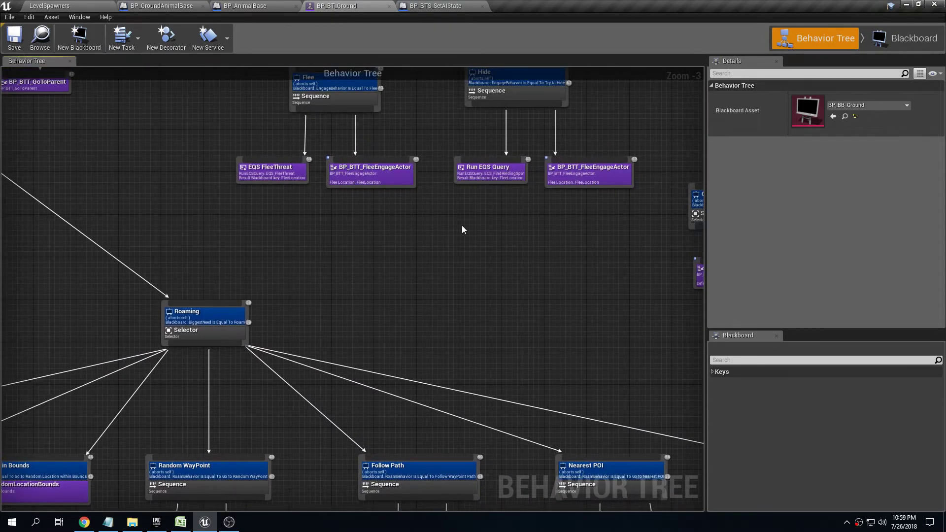
{"action": "right_click_drag", "start_coordinate": [464, 163], "coordinate": [129, 48]}
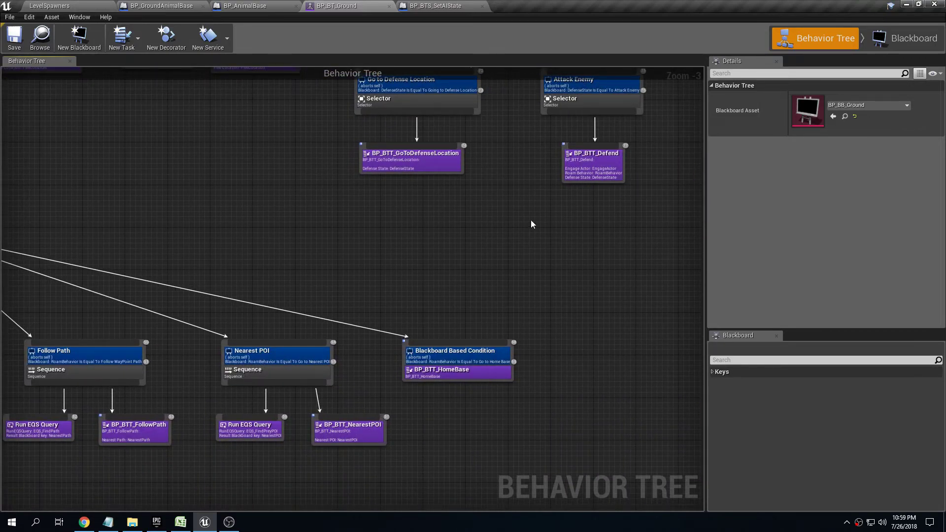
- Return to the LevelSpawners level and fly the camera back away from the Doe
{"action": "left_click", "coordinate": [76, 6]}
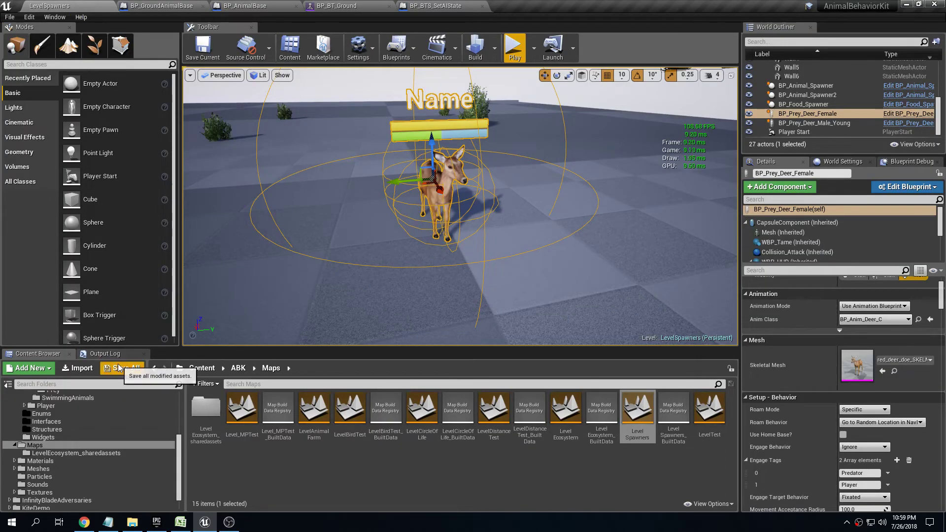
{"action": "mouse_move", "coordinate": [567, 169]}
{"action": "right_mouse_down"}
{"action": "mouse_move", "coordinate": [559, 146]}
{"action": "mouse_move", "coordinate": [542, 158]}
{"action": "mouse_move", "coordinate": [567, 169]}
{"action": "right_mouse_up"}
{"action": "key", "text": "s"}
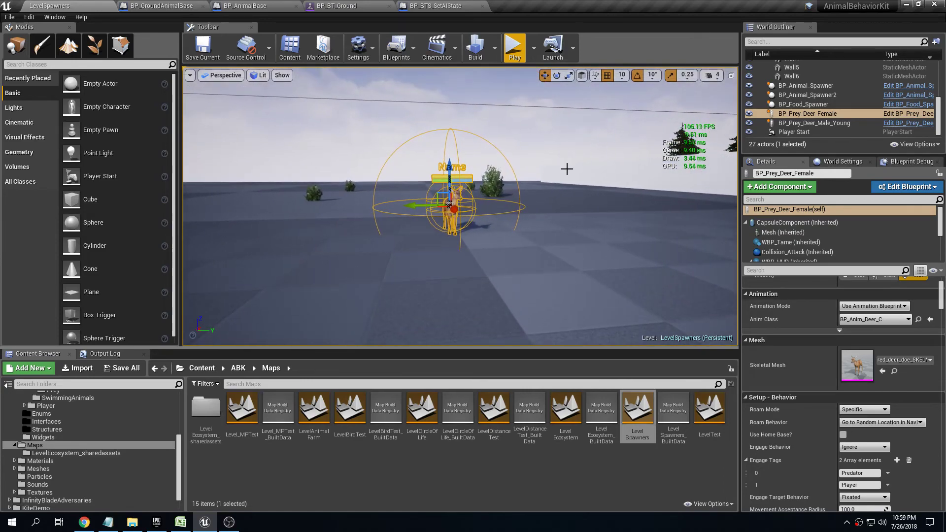